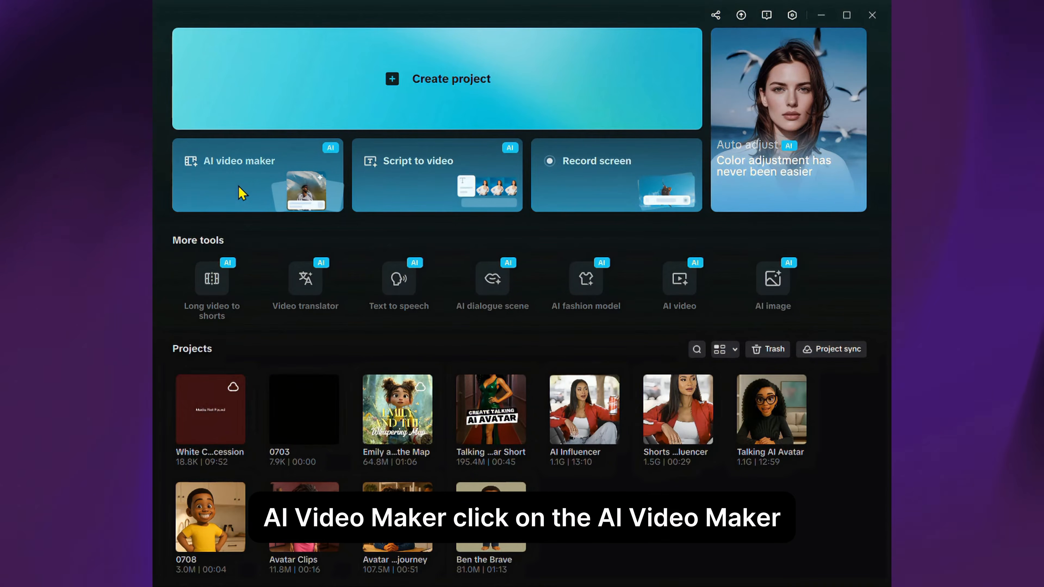
# - Open the AI video maker, start a new project and open the form for creating a script with AI
pyautogui.click(242, 194)
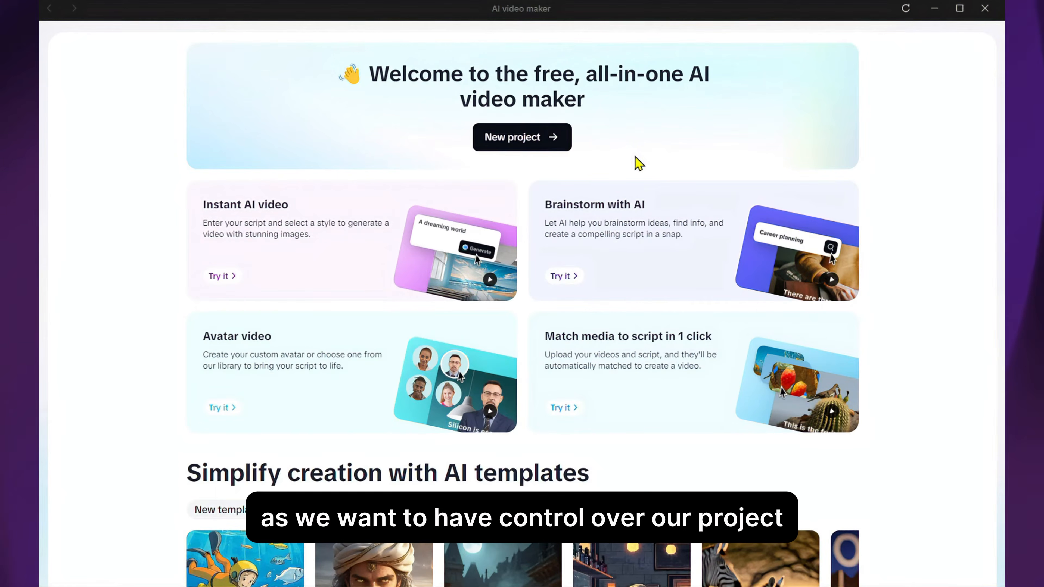
pyautogui.click(508, 142)
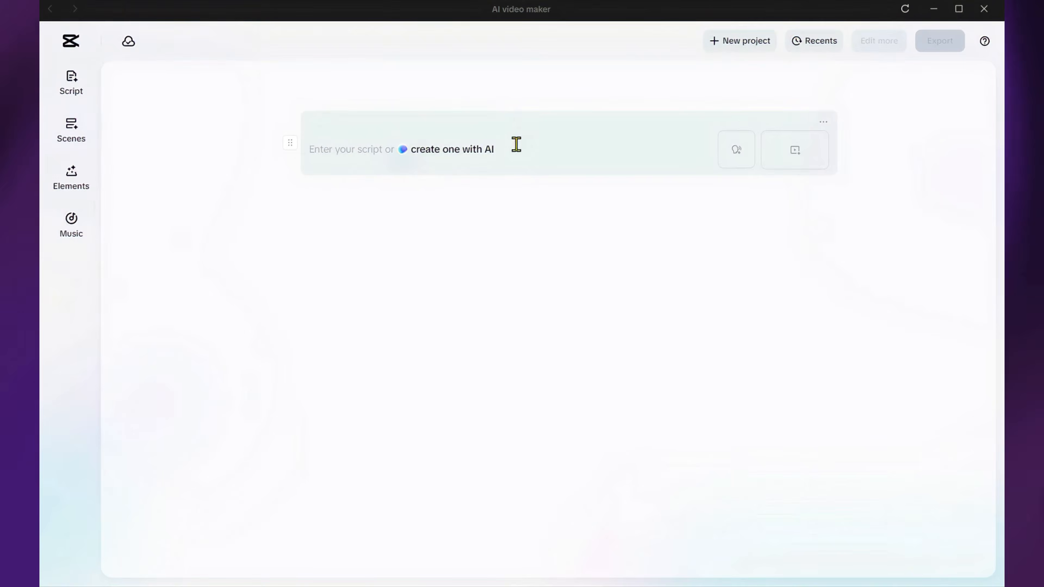
pyautogui.click(460, 158)
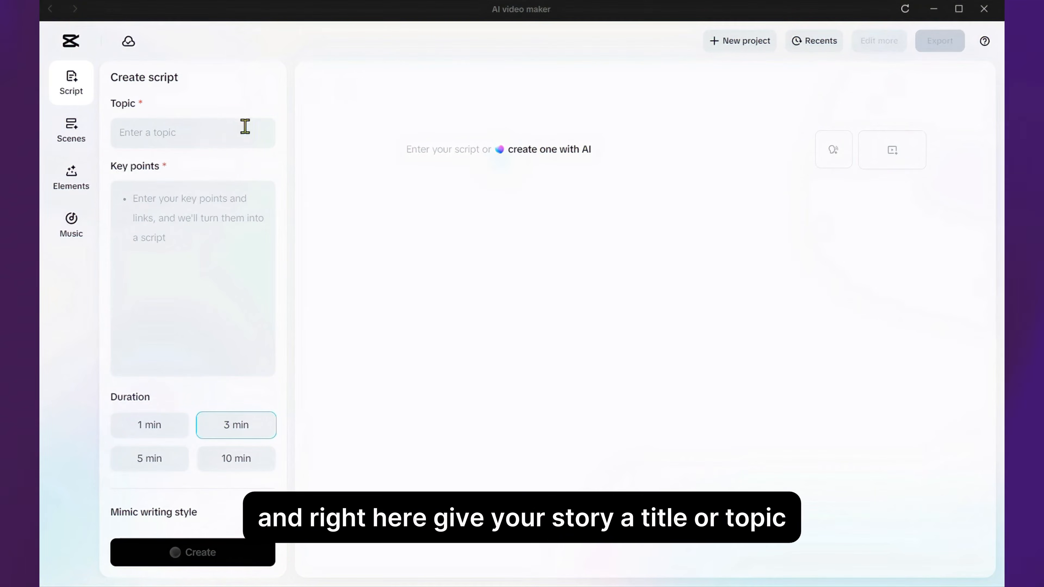
# - Enter "The girl who traded a lie" as the script topic and paste the story's plot outline as the key points
pyautogui.click(198, 141)
pyautogui.write('T')
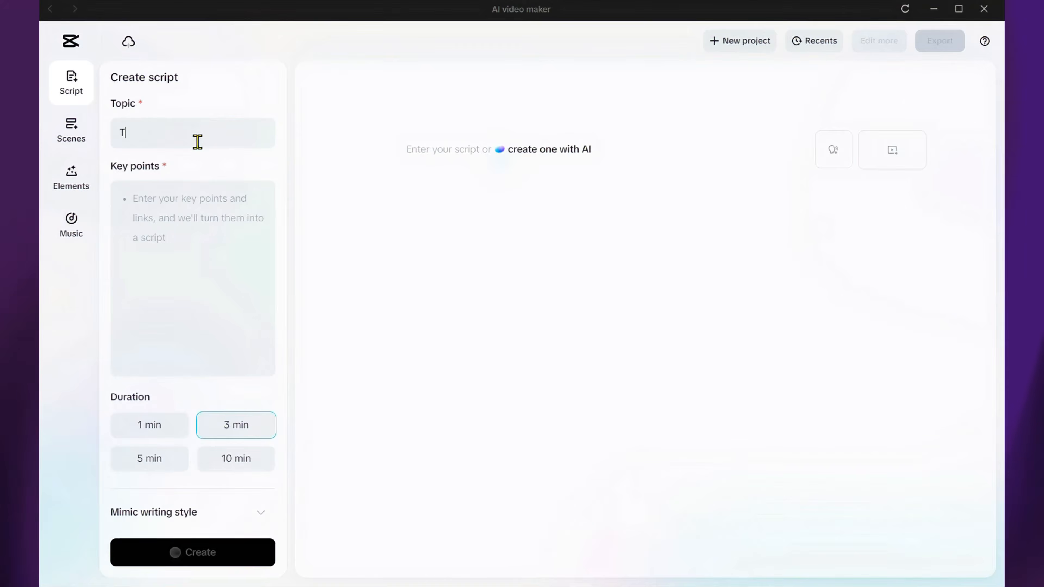
pyautogui.write('he girl who')
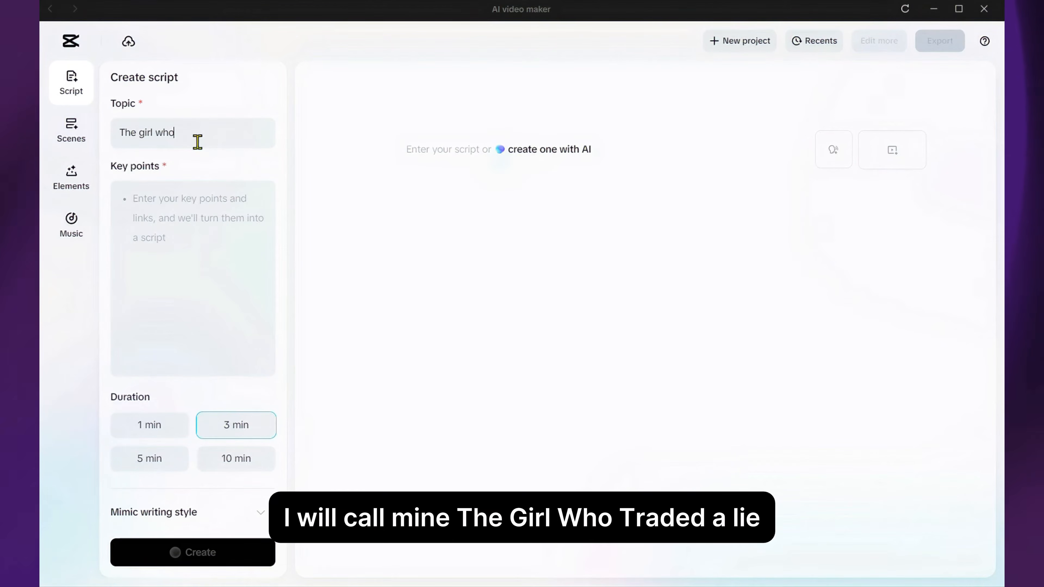
pyautogui.write(' traded a lie')
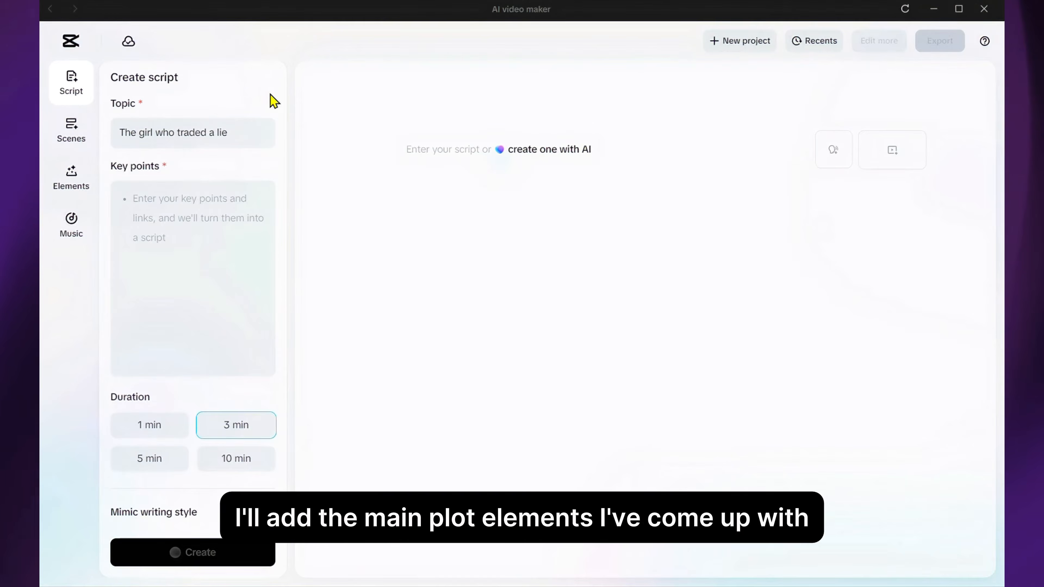
pyautogui.click(175, 202)
pyautogui.hotkey('ctrl', 'v')
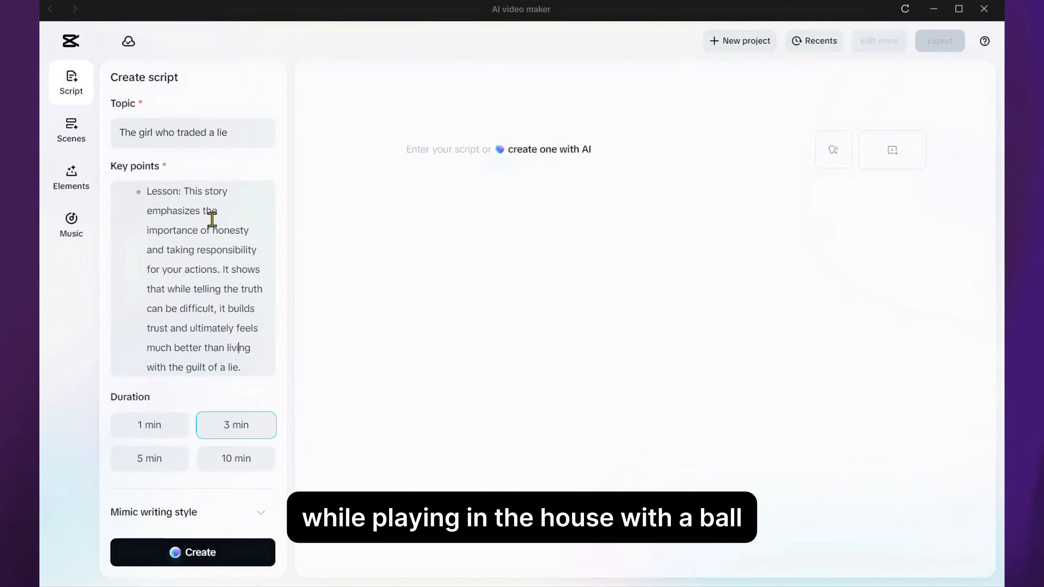
pyautogui.scroll(3, 212, 220)
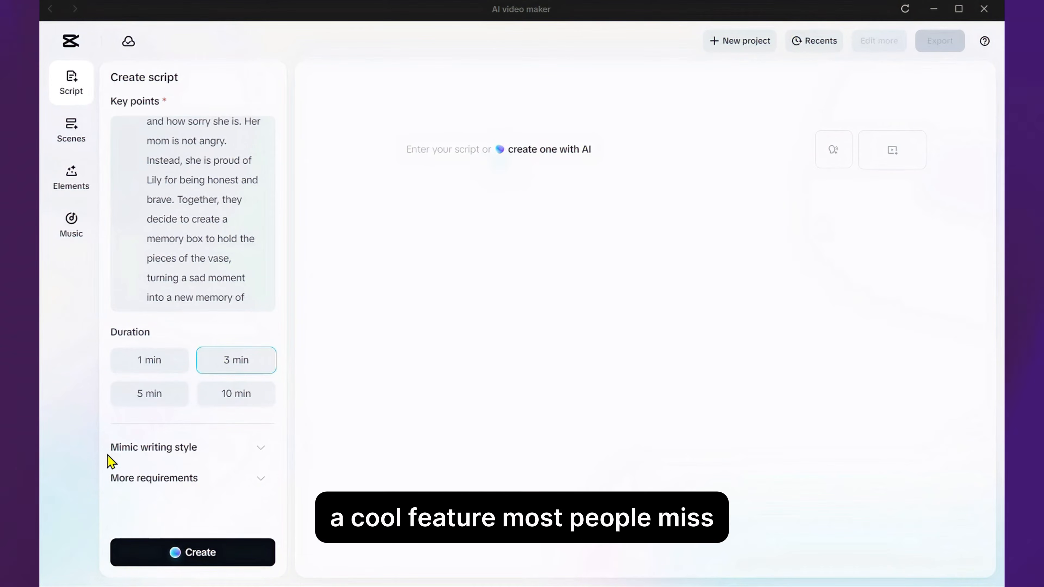
# - Check the Mimic writing style and More requirements options, leave both blank, and generate the script
pyautogui.click(261, 453)
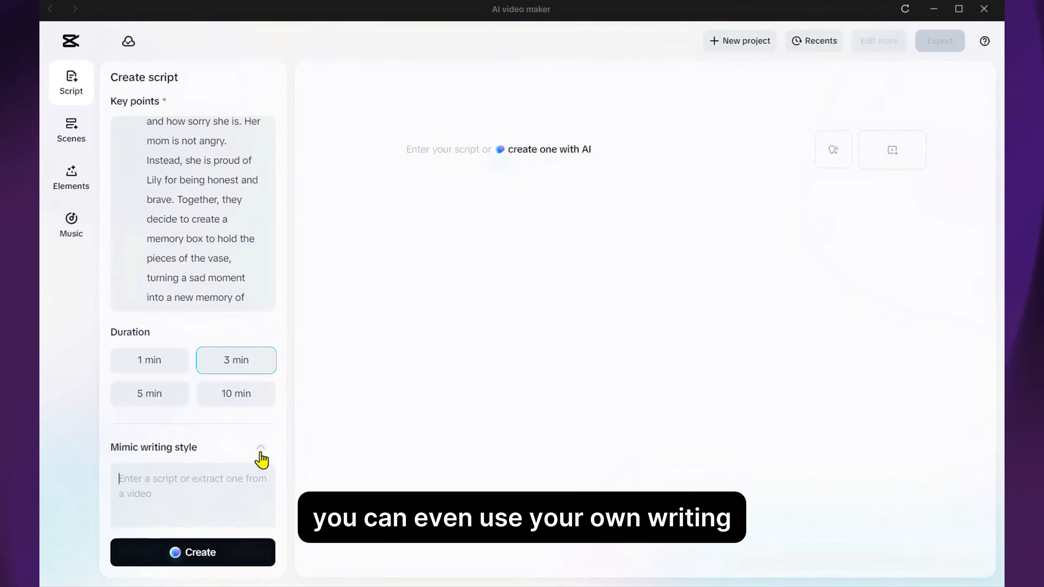
pyautogui.click(260, 453)
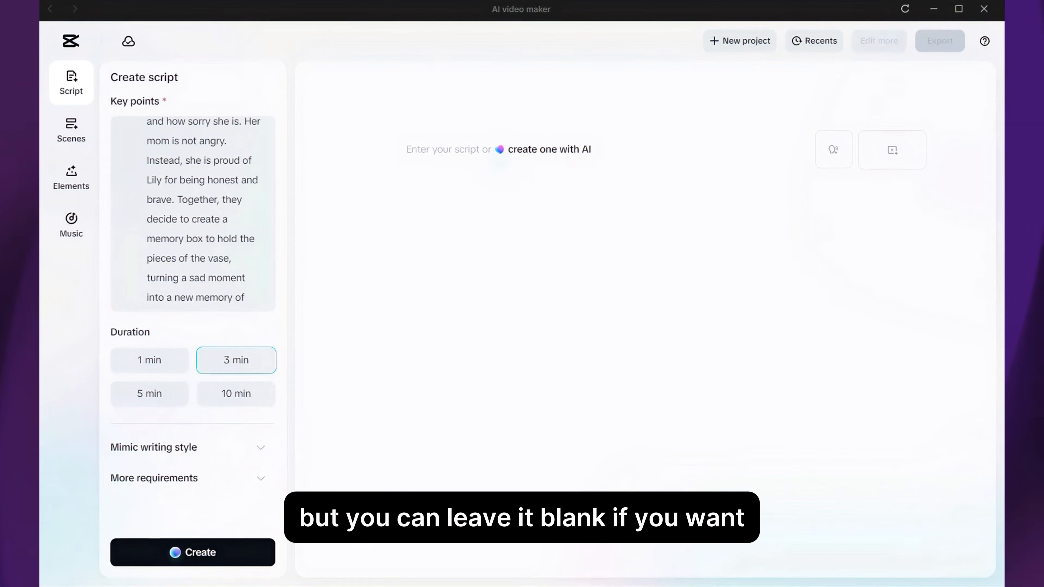
pyautogui.click(260, 479)
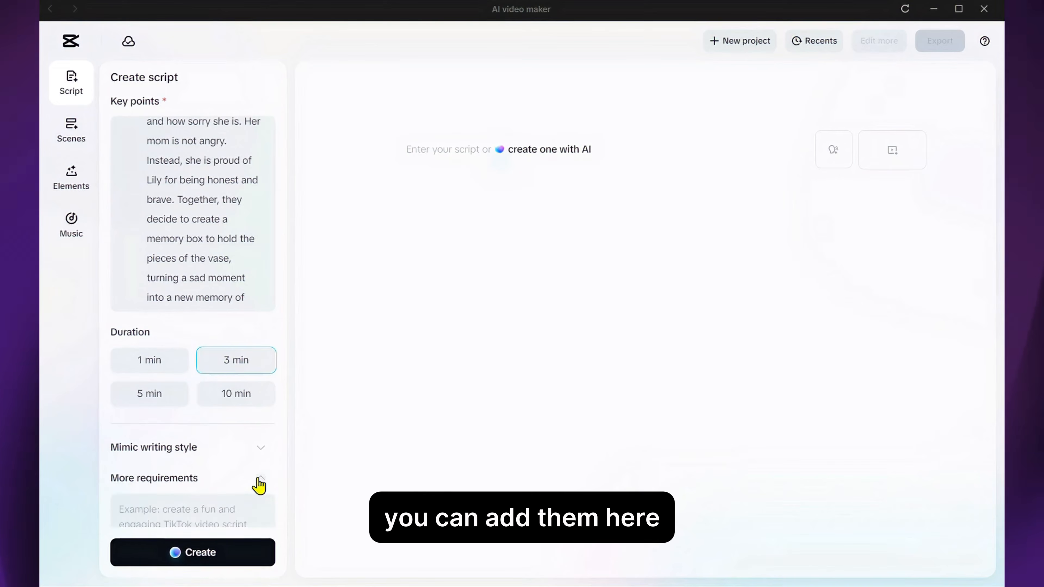
pyautogui.click(235, 558)
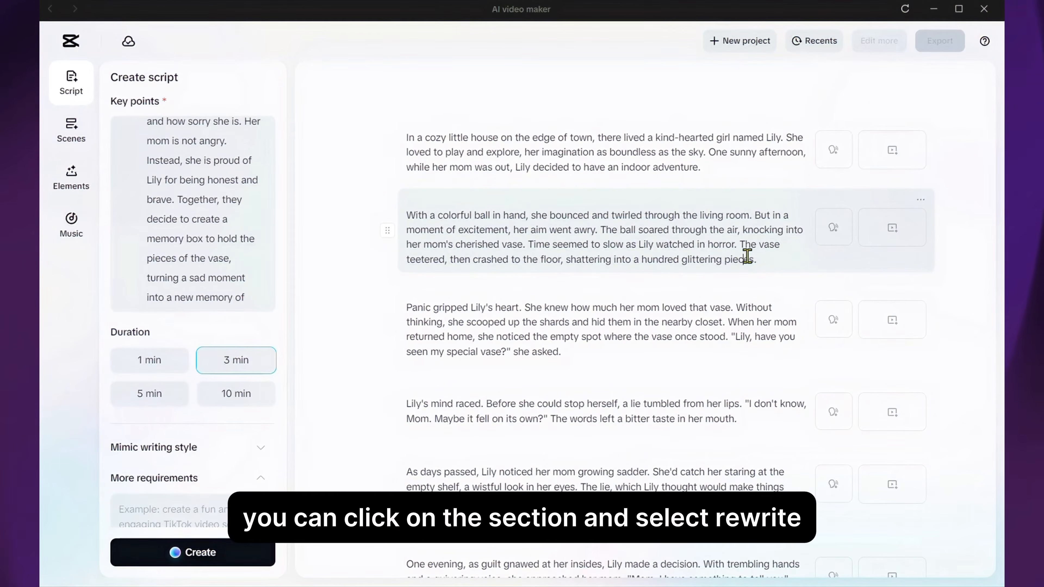
# - Select the last word of the script's second paragraph to check the rewrite option, and dismiss it
pyautogui.moveTo(759, 260); pyautogui.dragTo(726, 259)
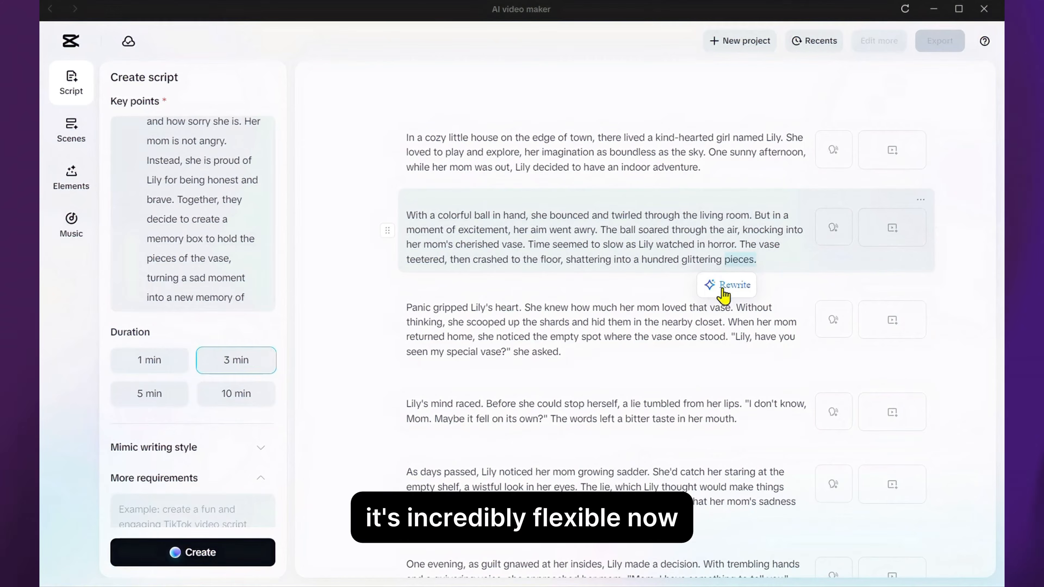
pyautogui.click(724, 244)
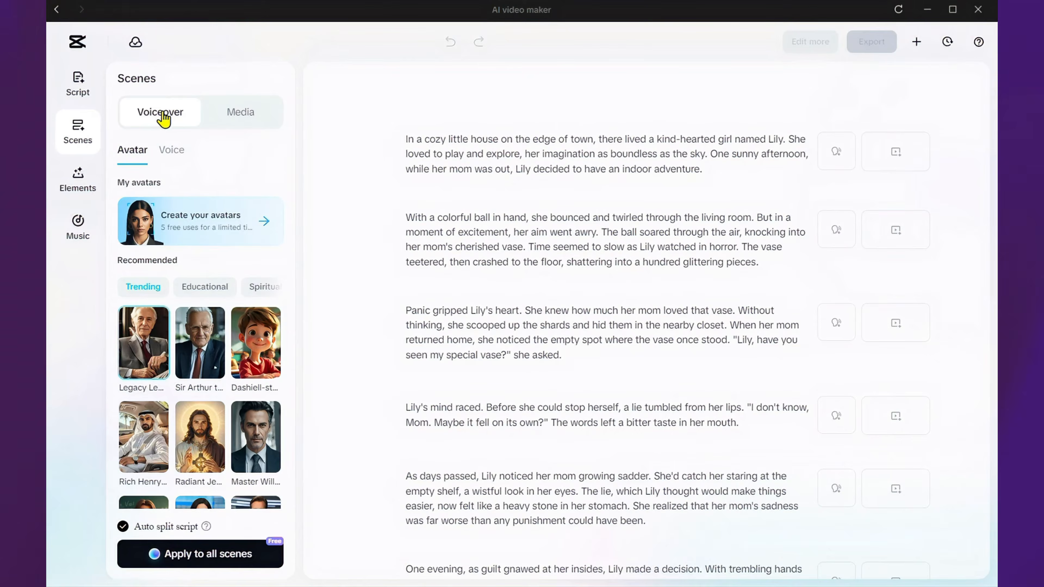
# - Show the voiceover voices and preview Excited Commentator and Persuasive Girl
pyautogui.click(170, 152)
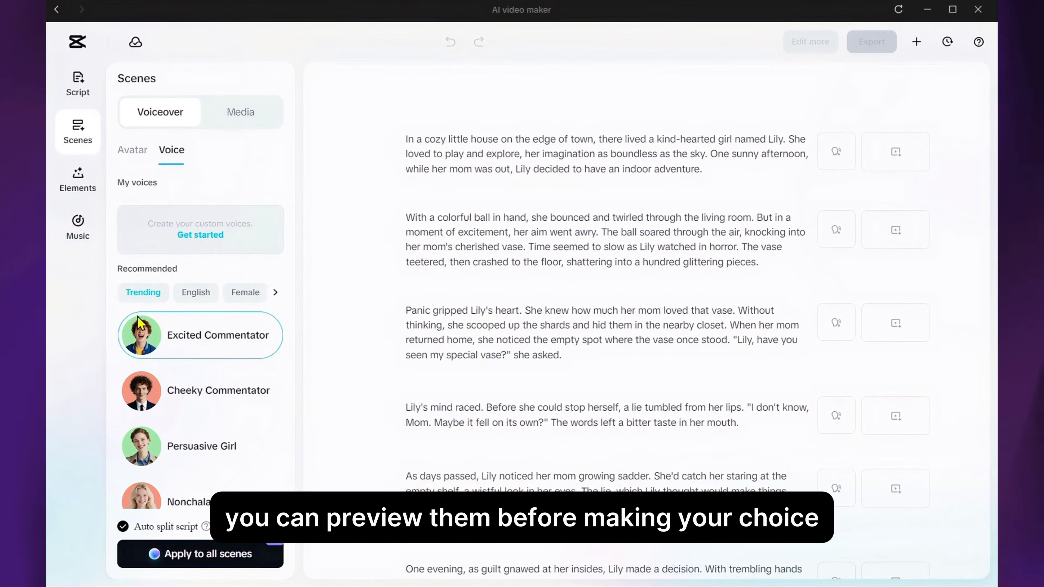
pyautogui.click(142, 335)
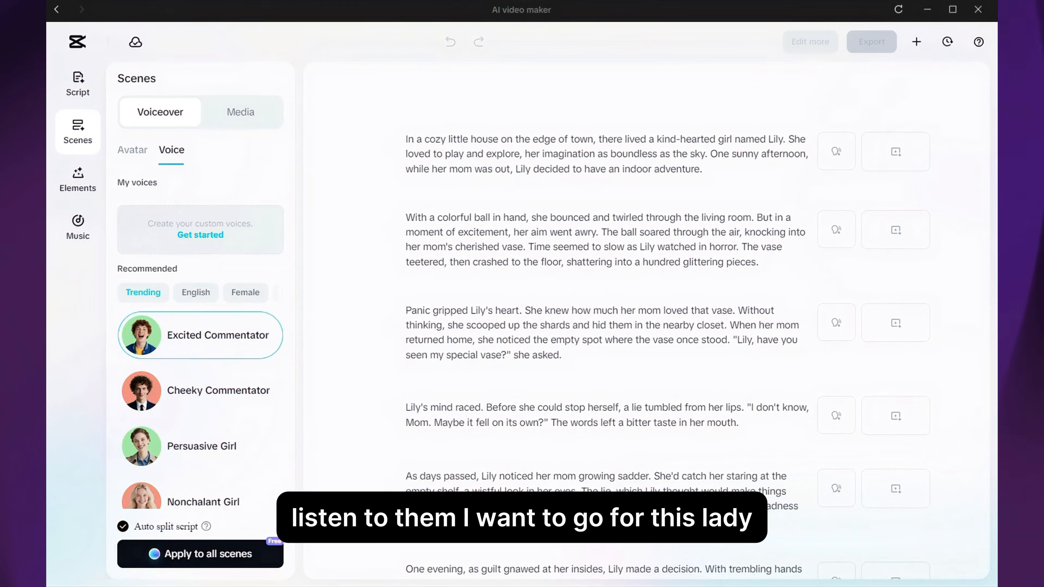
pyautogui.click(141, 448)
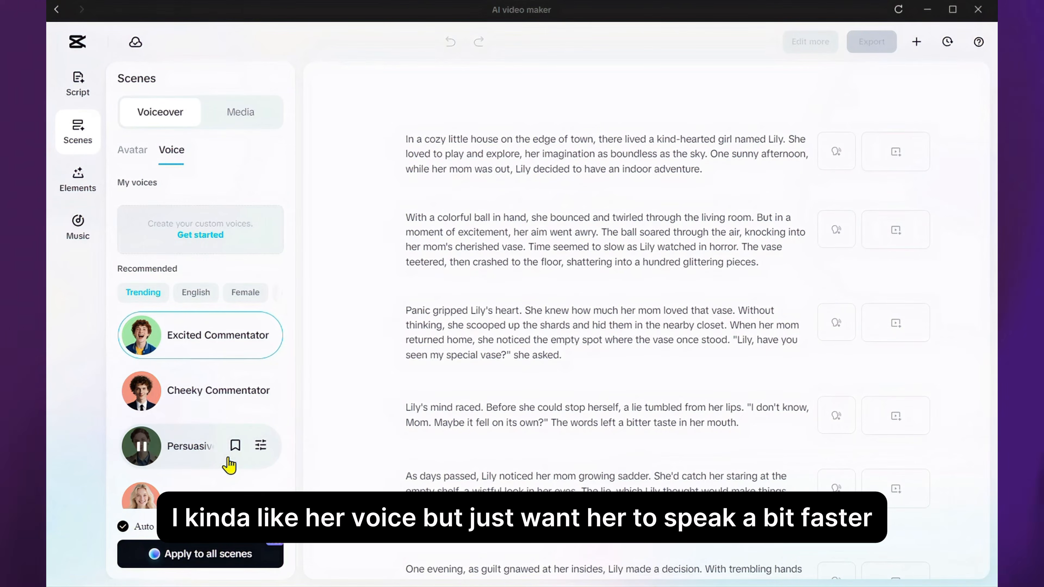
# - Set the Persuasive Girl voice's speed to 1.5x and preview it
pyautogui.click(262, 447)
pyautogui.moveTo(284, 490); pyautogui.dragTo(315, 489)
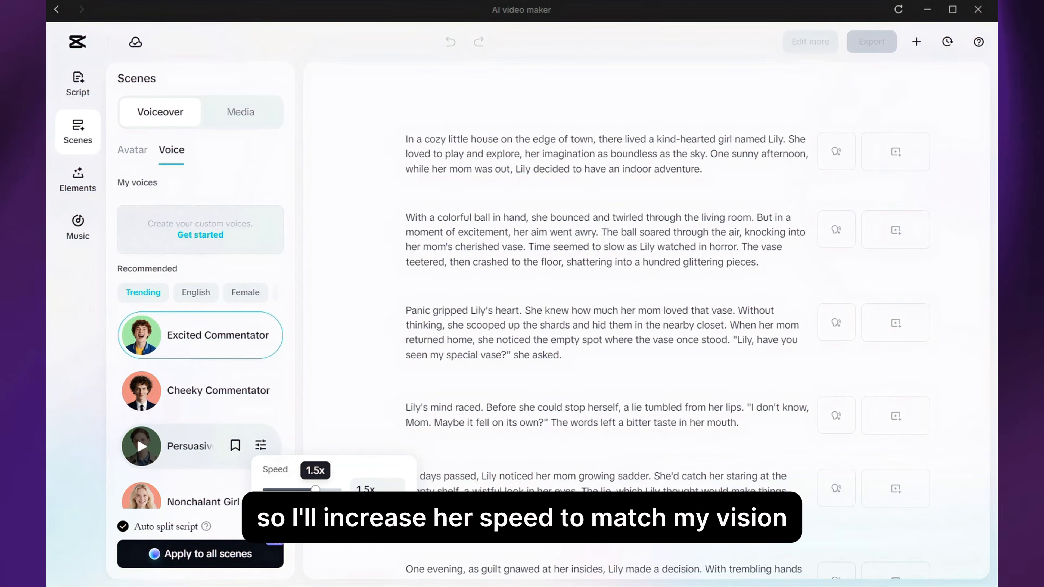
pyautogui.click(143, 447)
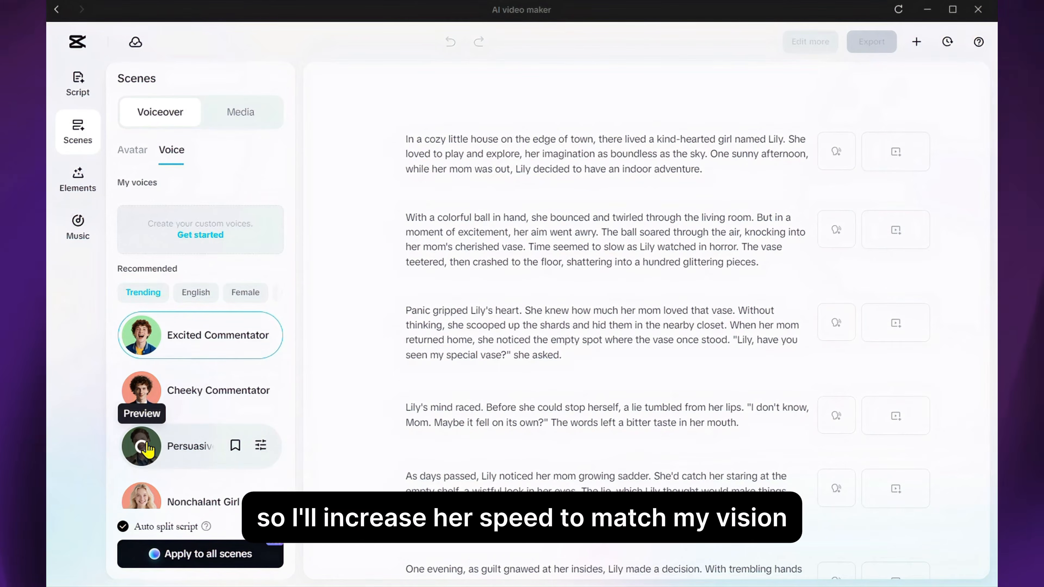
# - Apply the Persuasive Girl voice to all scenes and play the narrated video
pyautogui.click(173, 448)
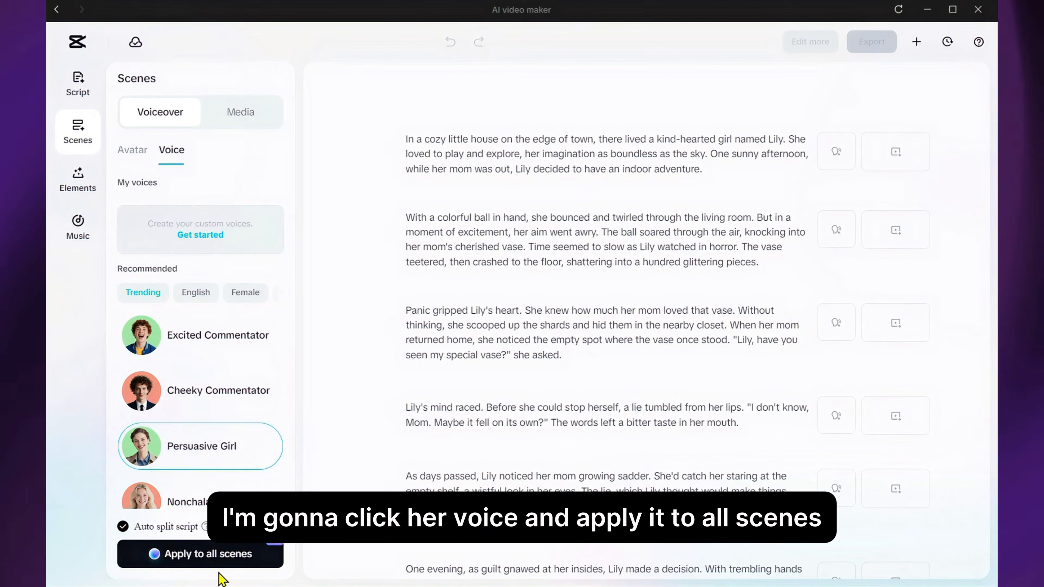
pyautogui.click(220, 555)
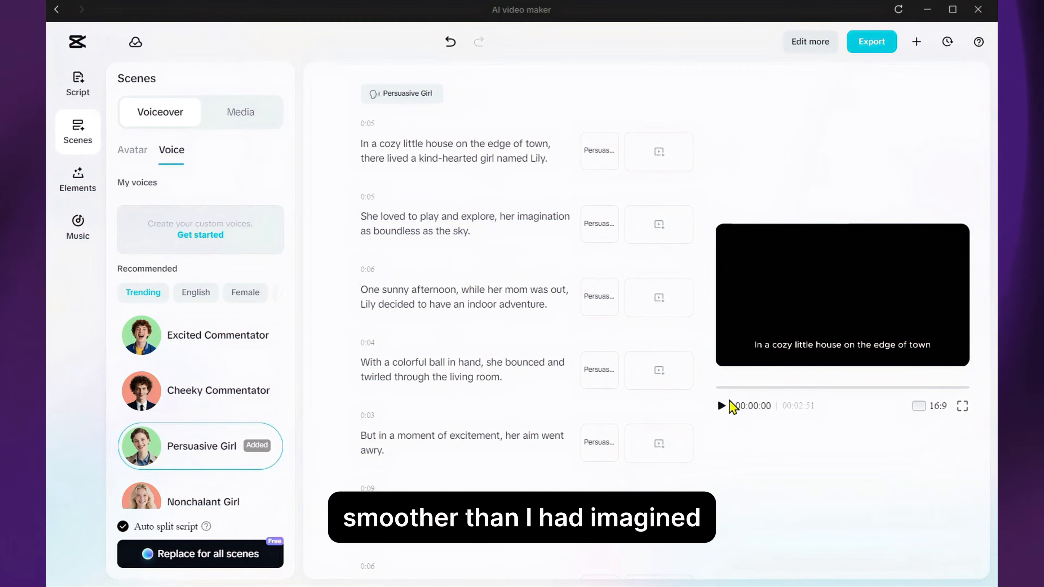
pyautogui.click(721, 407)
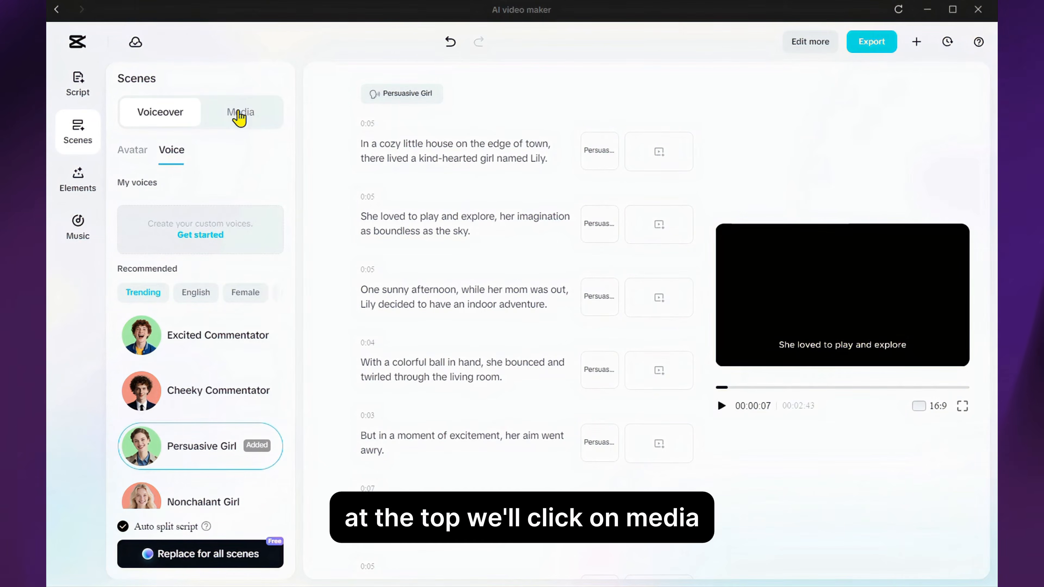
# - Generate AI media in the Cartoon 3D style for all scenes and play the video
pyautogui.click(238, 115)
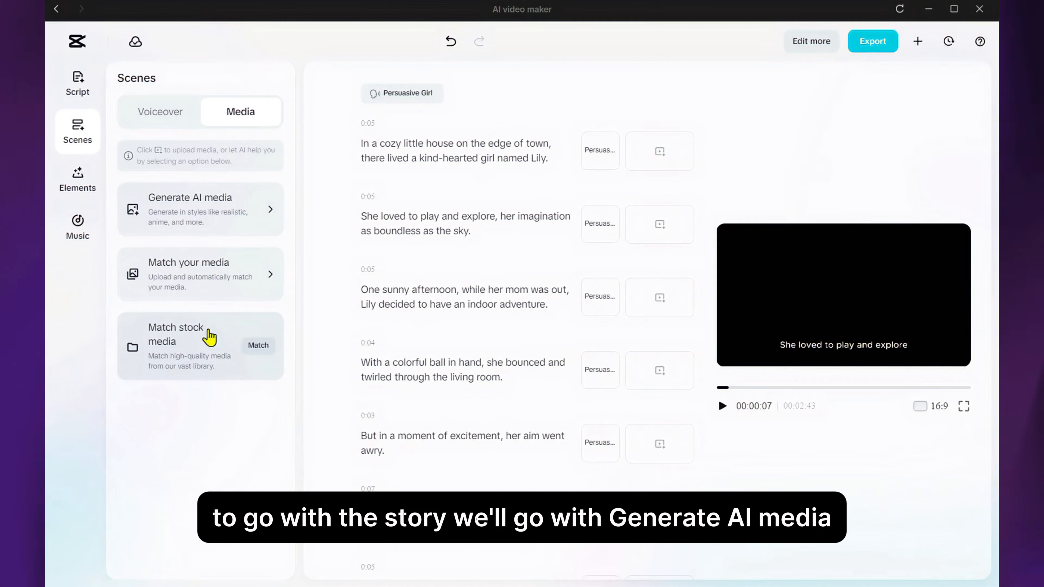
pyautogui.click(264, 214)
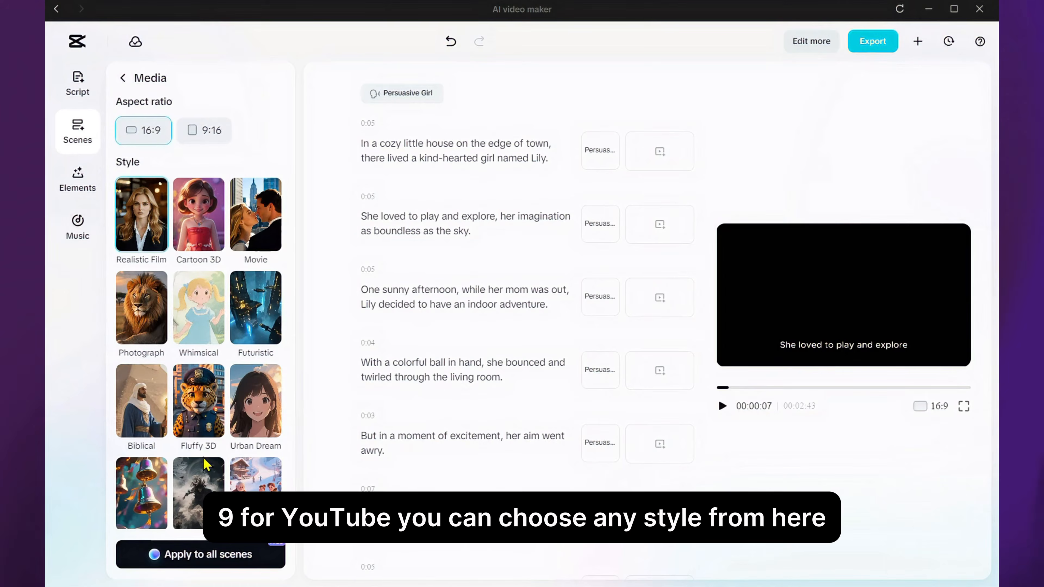
pyautogui.click(198, 224)
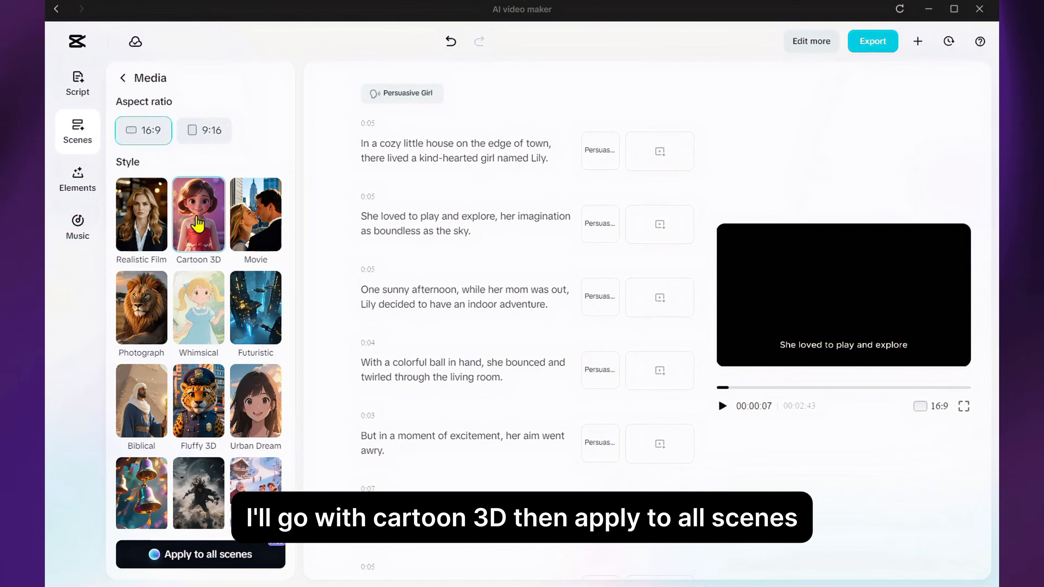
pyautogui.click(194, 556)
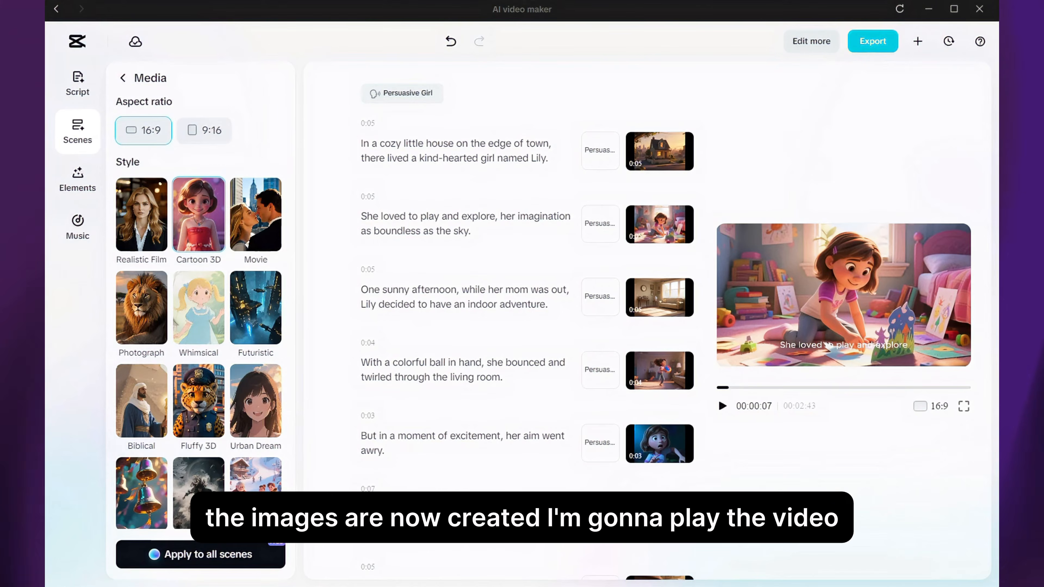
pyautogui.click(722, 406)
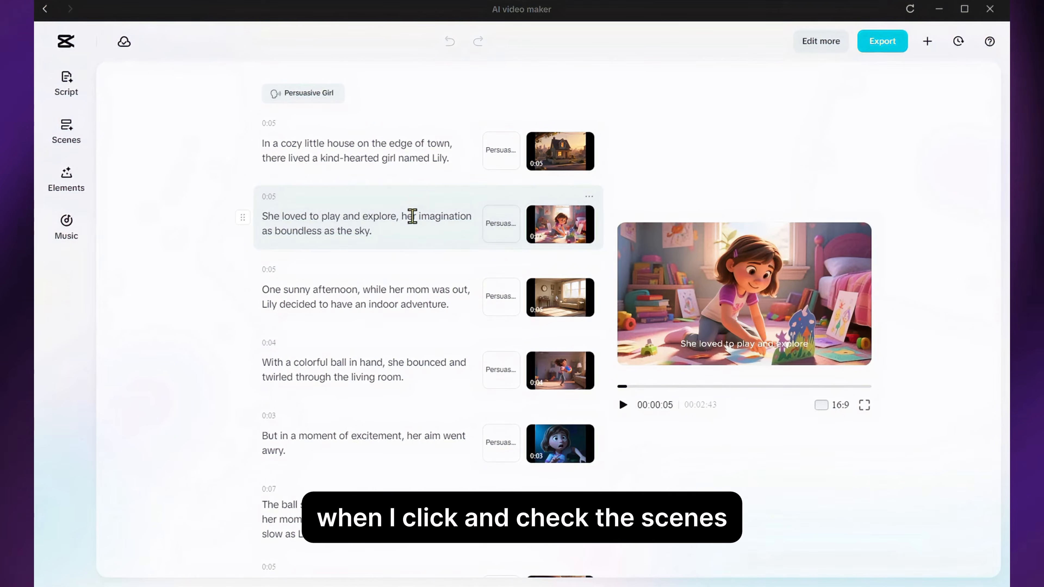
# - Review the generated images scene by scene, from the ball play in the living room to the vase shattering on the floor
pyautogui.click(412, 364)
pyautogui.click(418, 437)
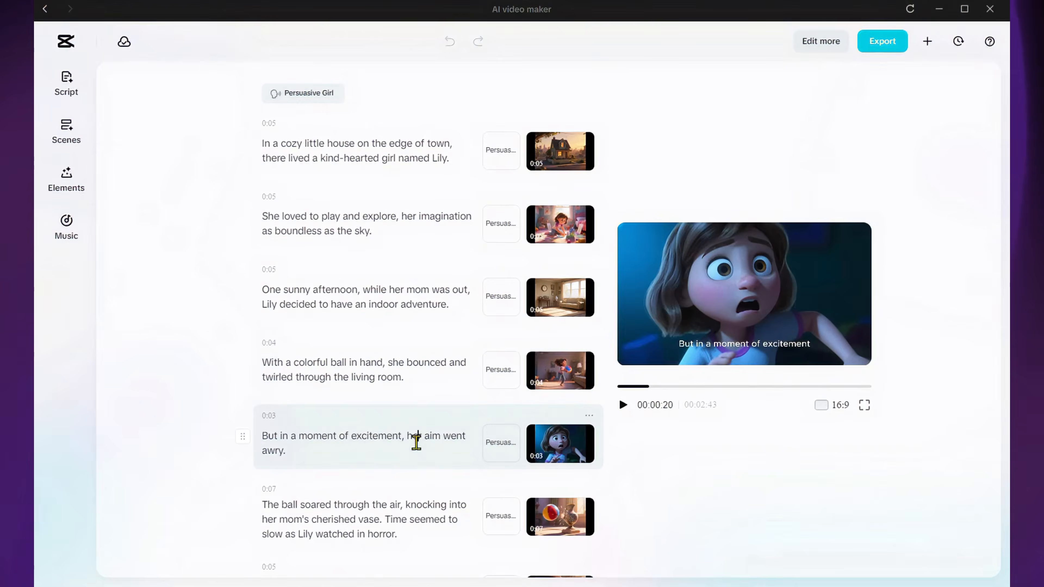
pyautogui.scroll(-4, 231, 413)
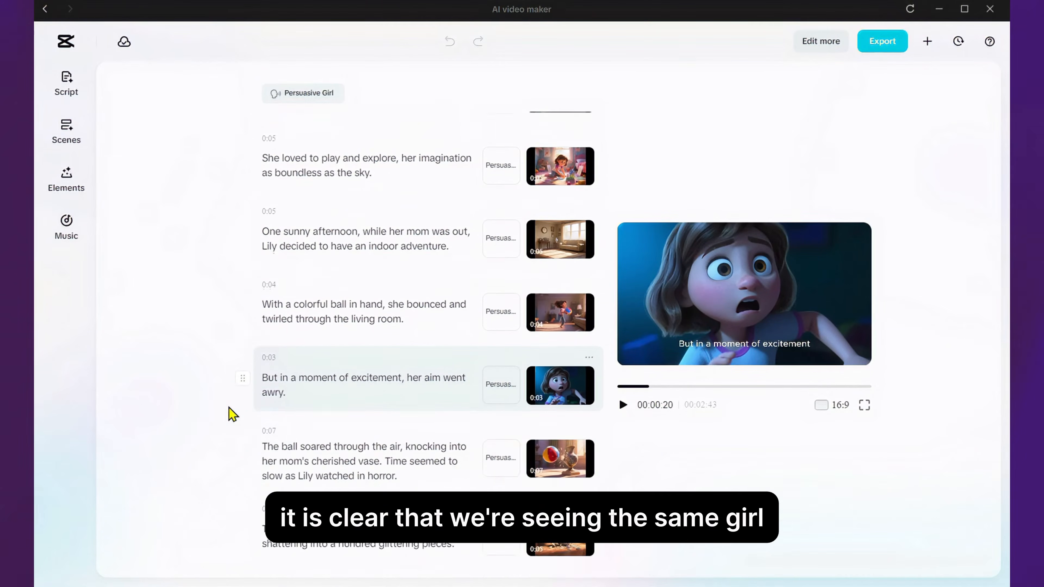
pyautogui.click(362, 348)
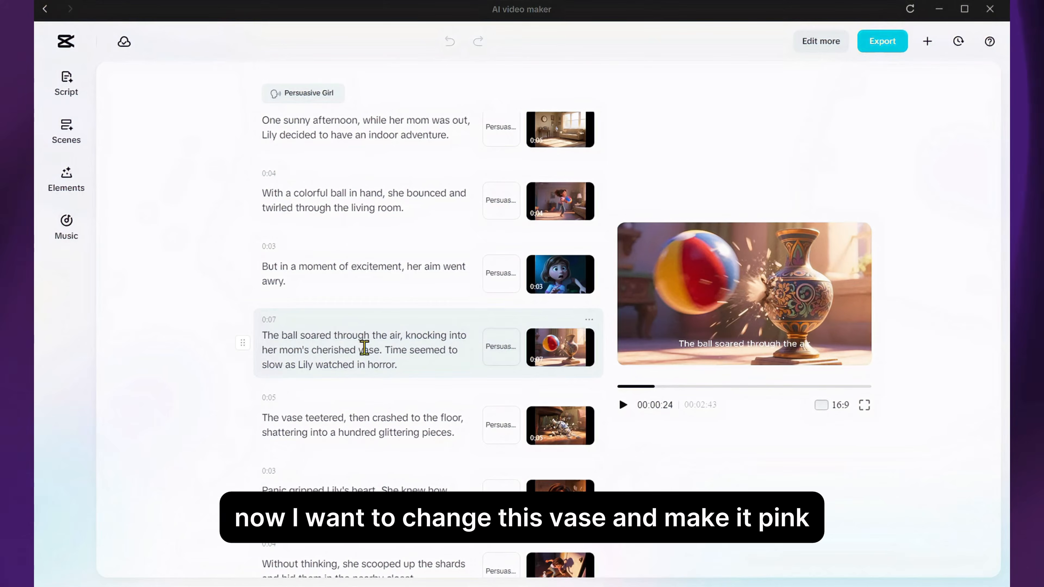
pyautogui.click(377, 429)
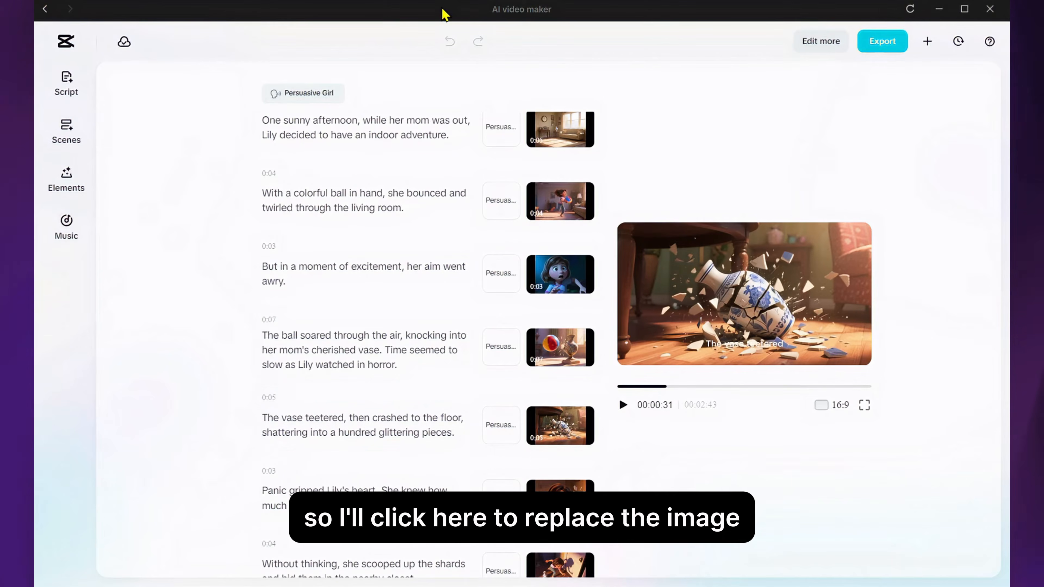
# - Generate replacement images for the scene where the ball hits the vase, adding "pink" before "ornate vase" in the description
pyautogui.moveTo(555, 347)
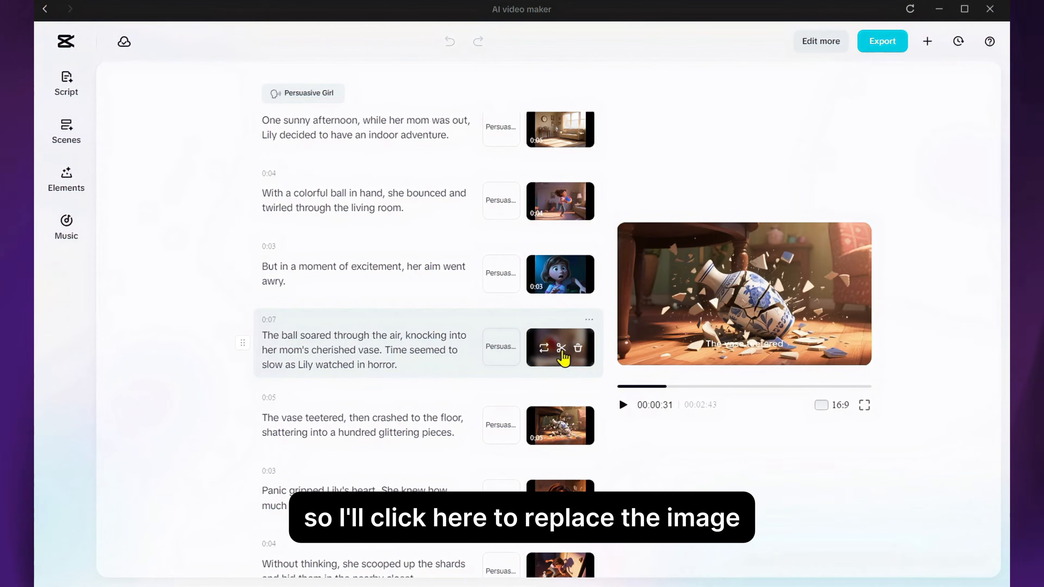
pyautogui.click(545, 349)
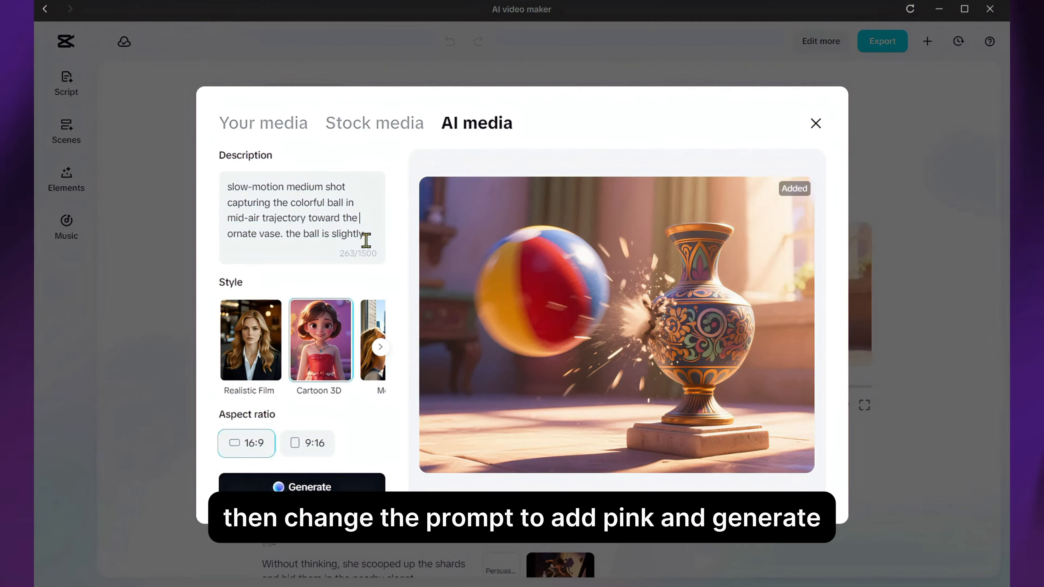
pyautogui.write('pink')
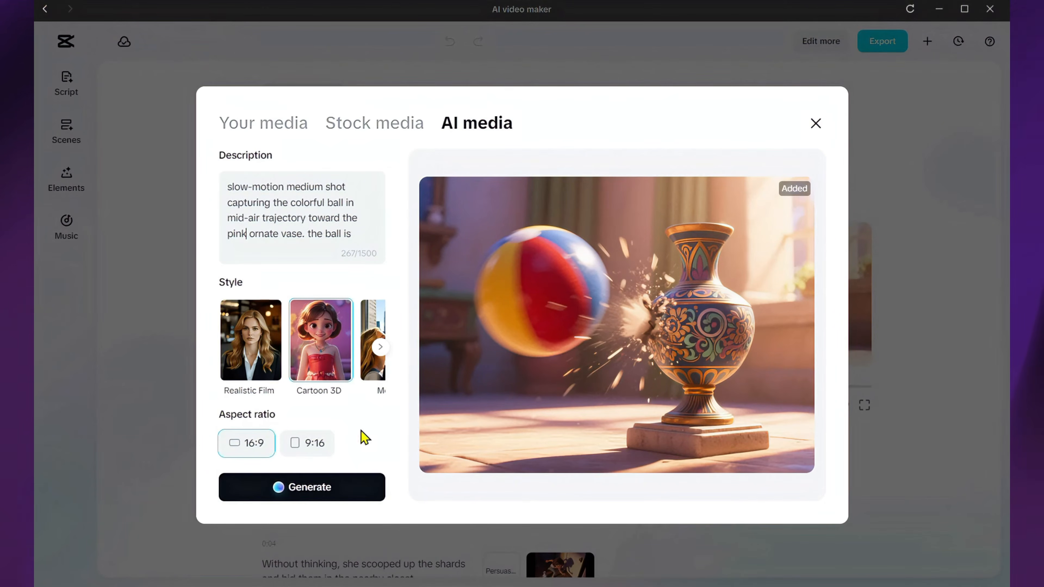
pyautogui.click(334, 489)
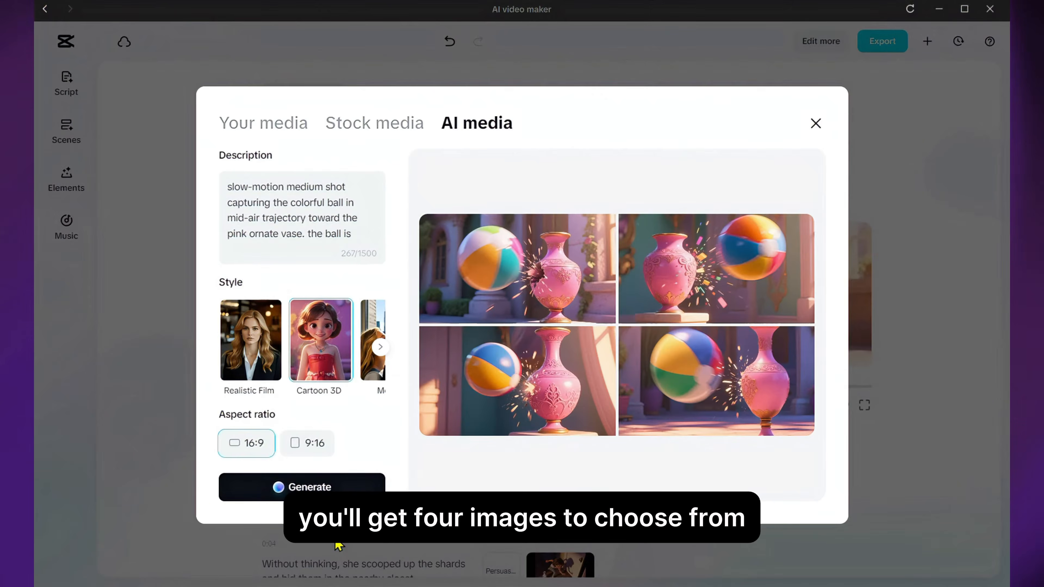
# - Add the first generated pink vase image to the scene where the ball hits the vase and return to the scene list
pyautogui.moveTo(526, 252)
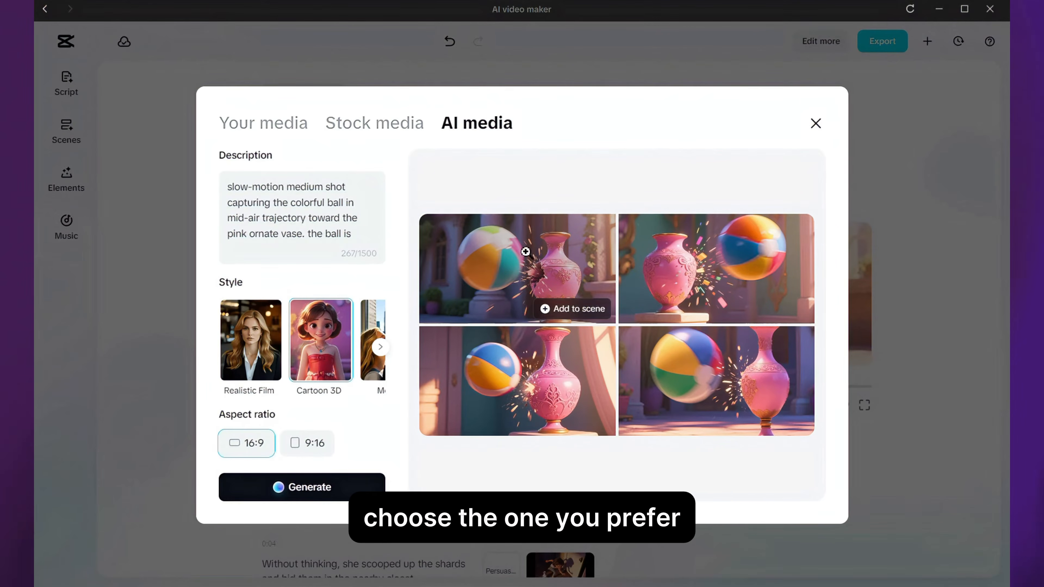
pyautogui.click(562, 311)
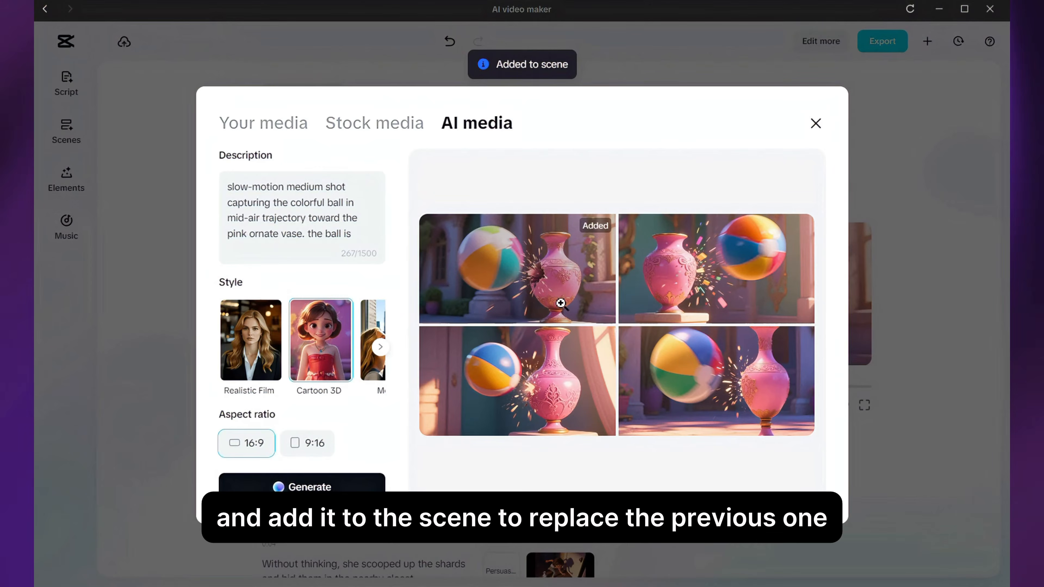
pyautogui.click(815, 125)
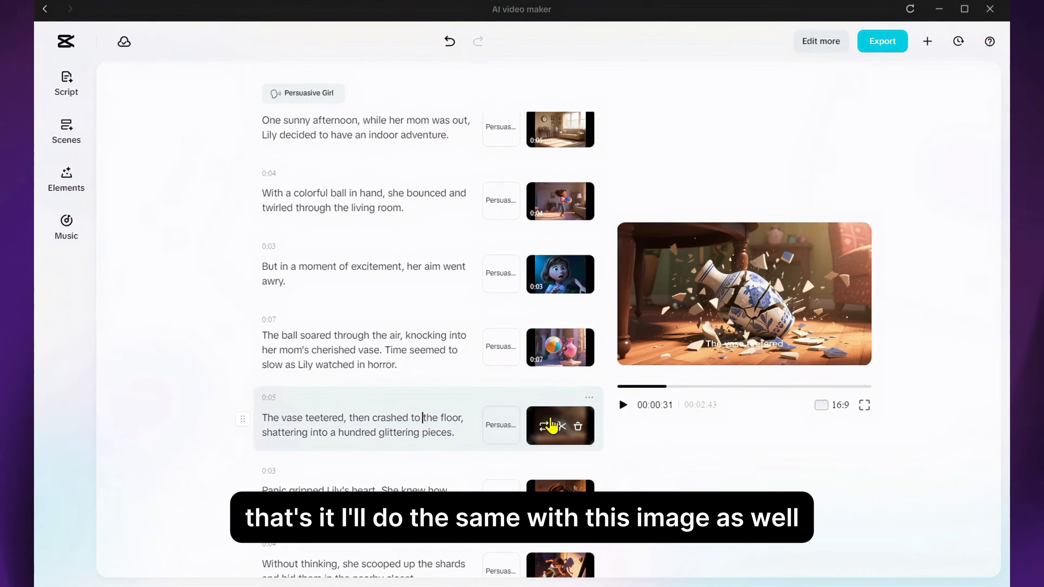
# - Generate replacement images for the shattering vase scene with "pink" before "vase" in the description, and add the second image to the scene
pyautogui.click(545, 426)
pyautogui.click(338, 187)
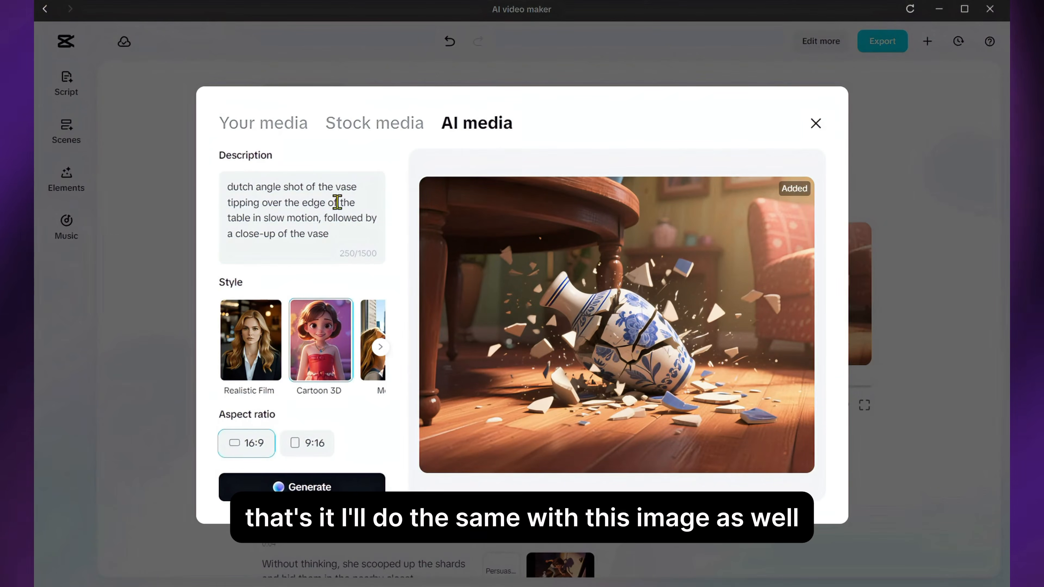
pyautogui.write('pink')
pyautogui.click(335, 490)
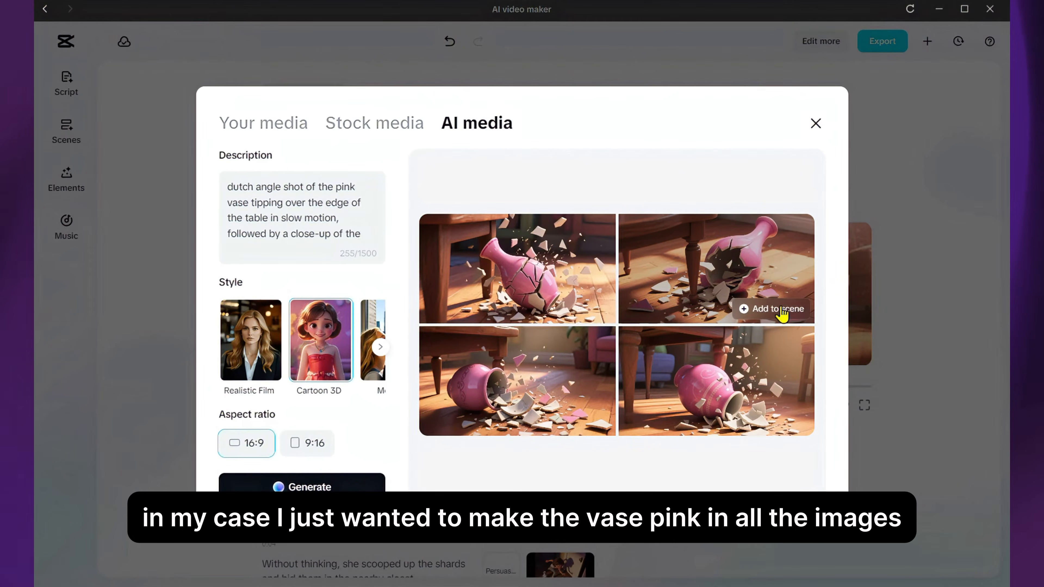
pyautogui.click(783, 309)
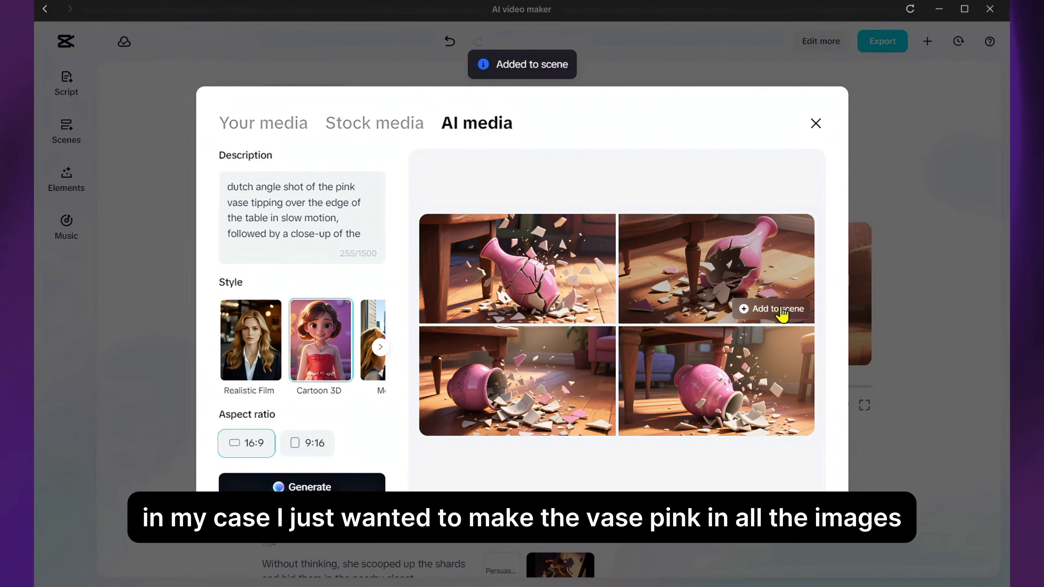
pyautogui.click(816, 123)
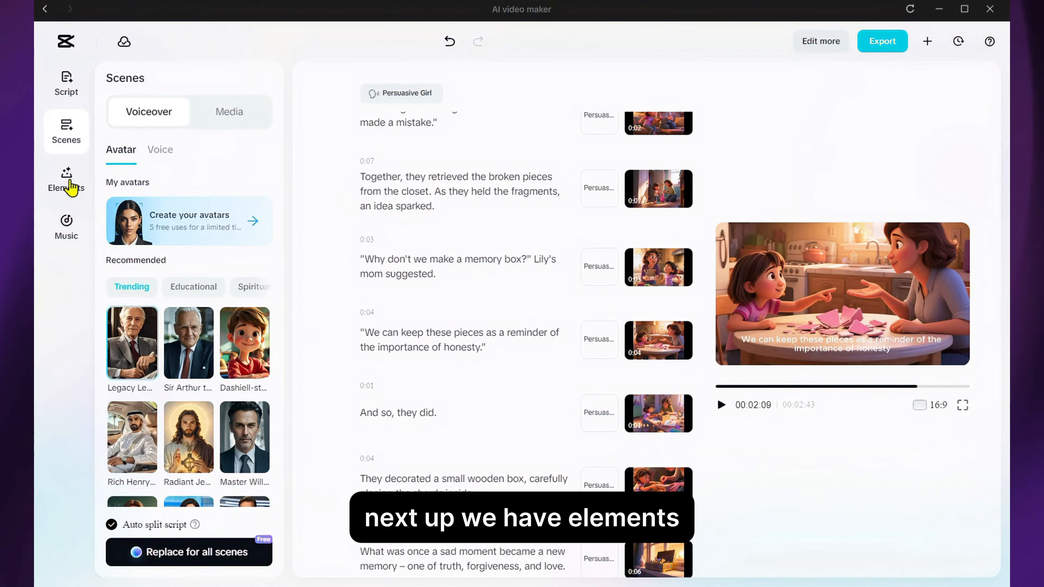
# - Look through the available caption templates among the elements
pyautogui.click(67, 181)
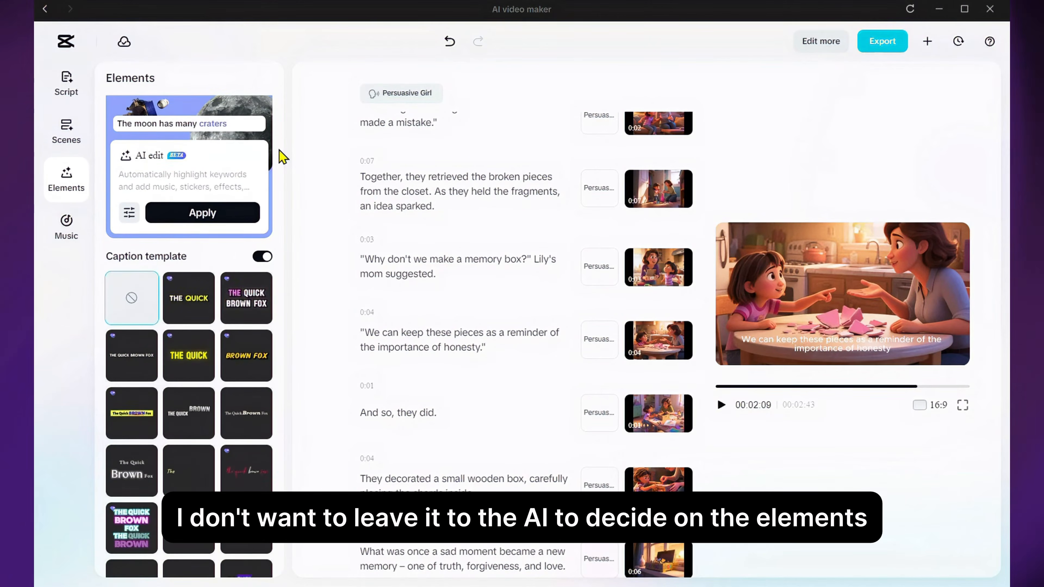
pyautogui.scroll(-10, 283, 156)
pyautogui.scroll(-7, 283, 157)
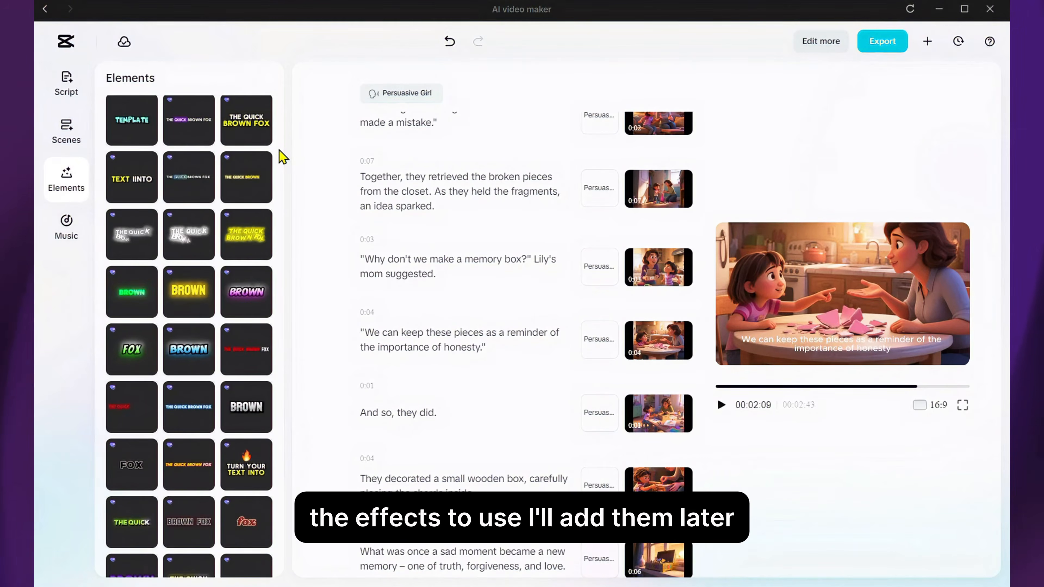
pyautogui.scroll(15, 283, 157)
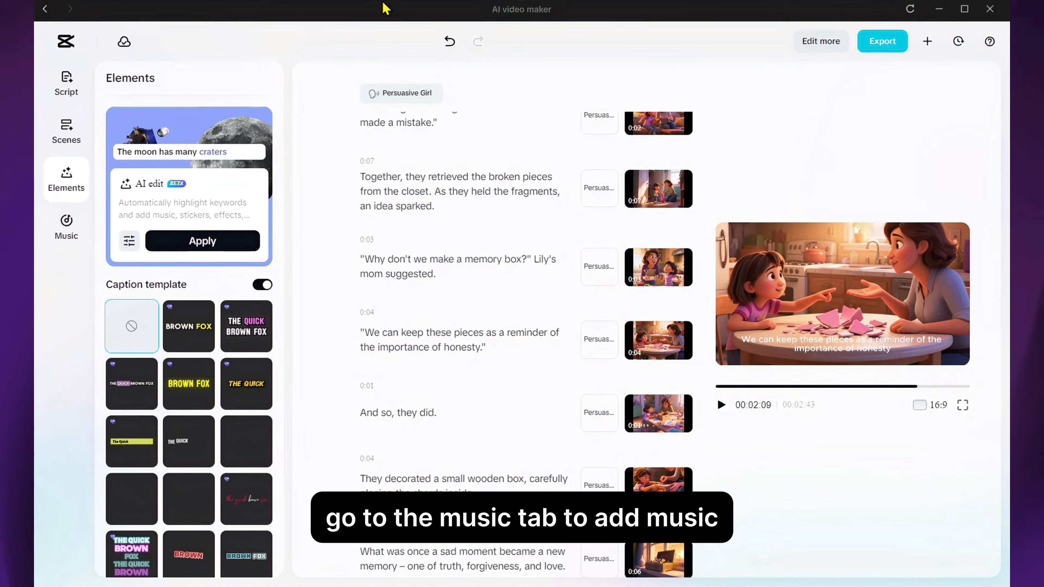
# - Search the music library for "kids animation"
pyautogui.click(66, 225)
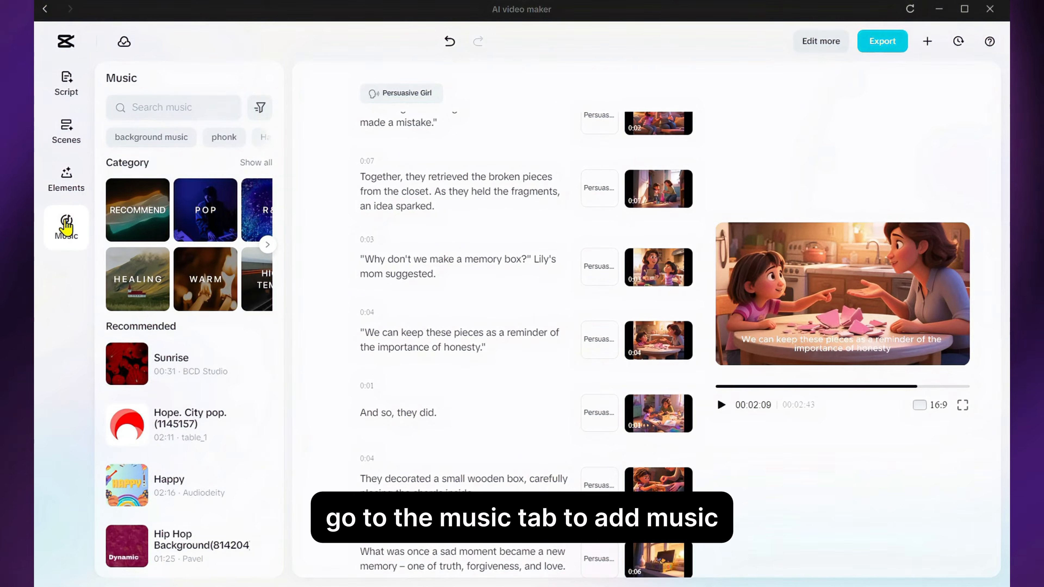
pyautogui.click(204, 106)
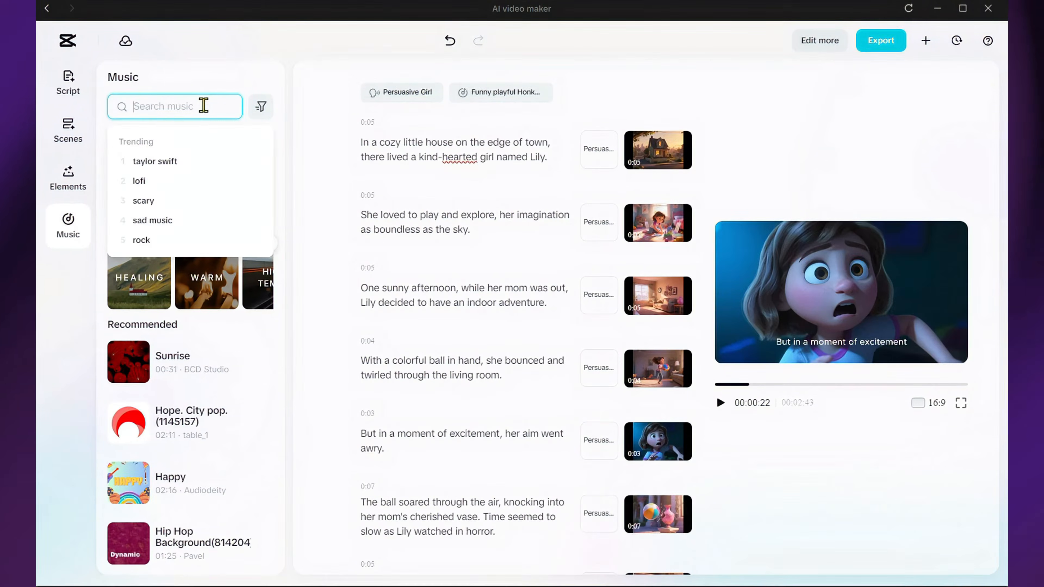
pyautogui.write('kid')
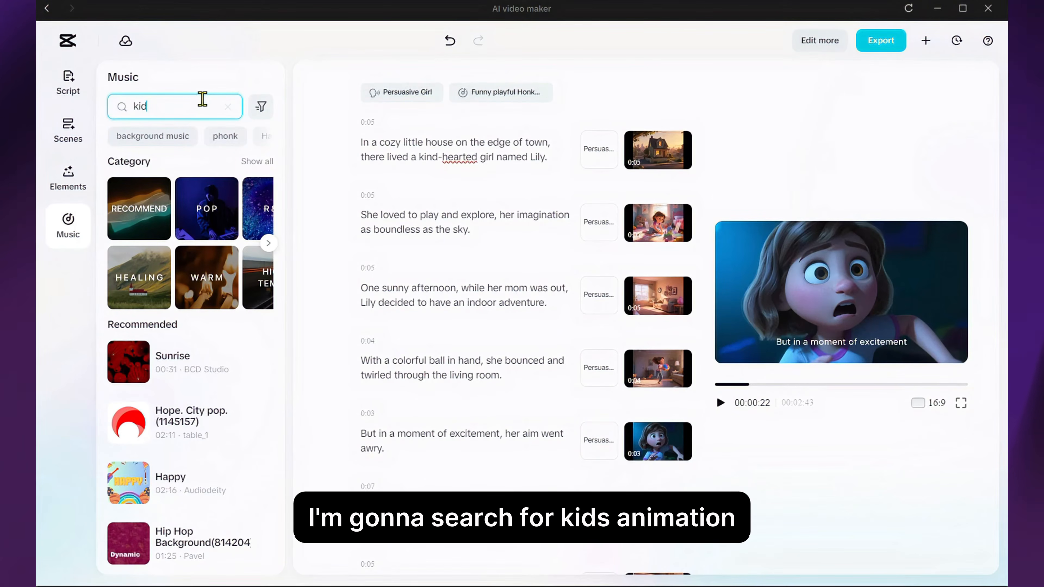
pyautogui.write('s animation')
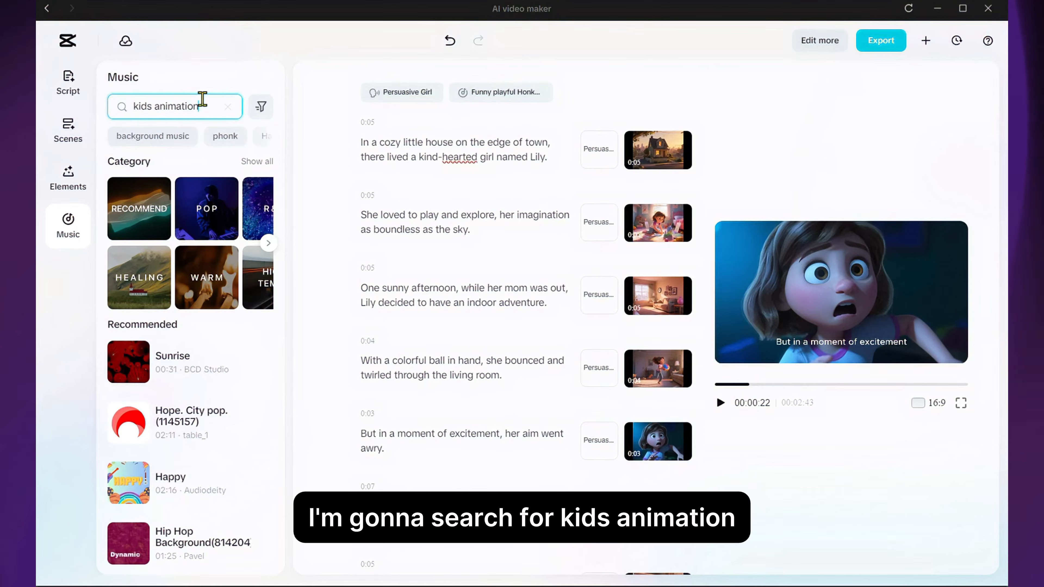
pyautogui.press('Return')
# - Preview the Kids Animation, Funny playful Honky Tonk and The Animation tracks, and play the video with its music
pyautogui.click(128, 185)
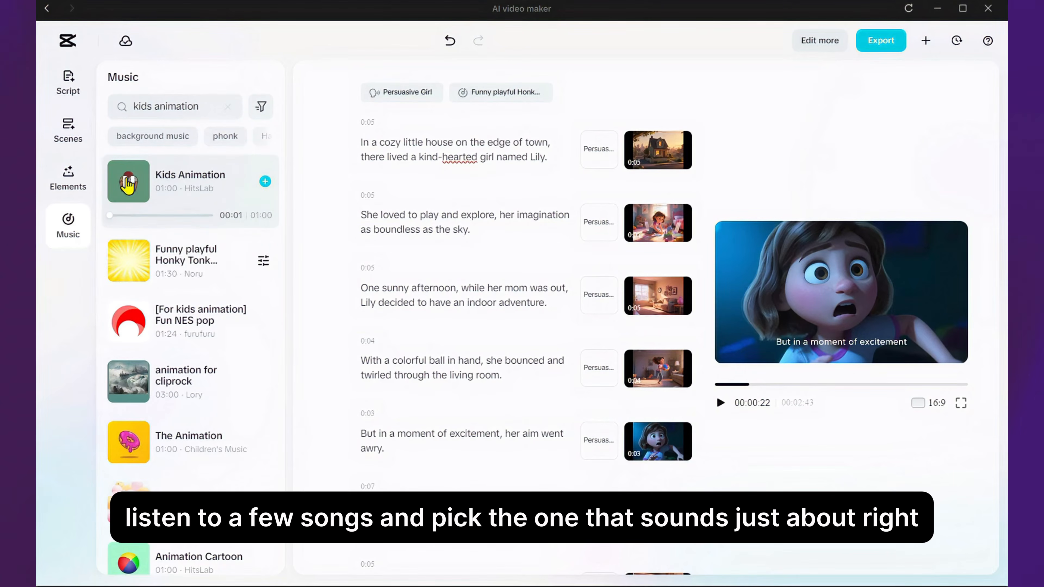
pyautogui.click(250, 257)
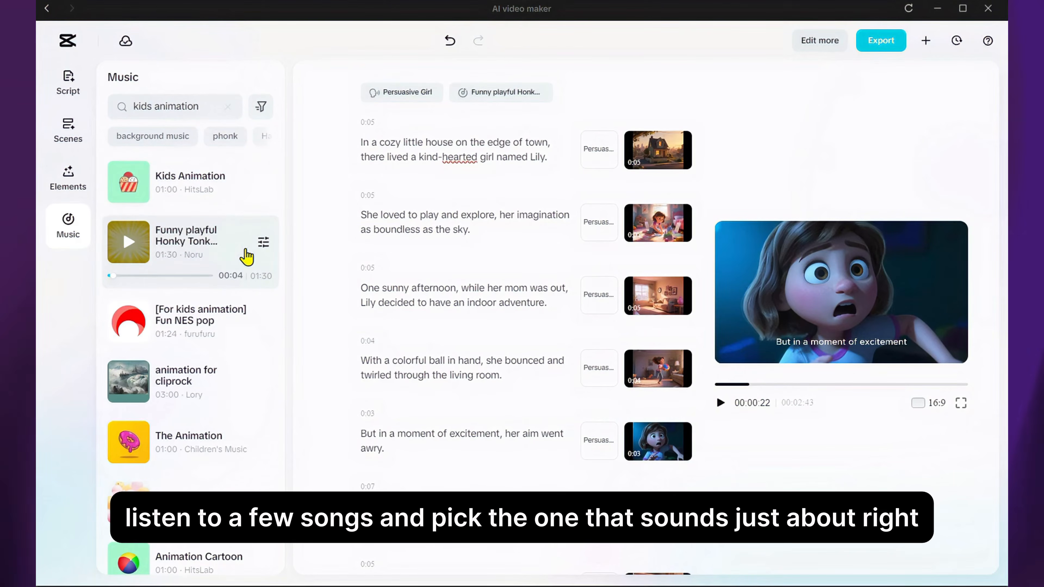
pyautogui.click(128, 440)
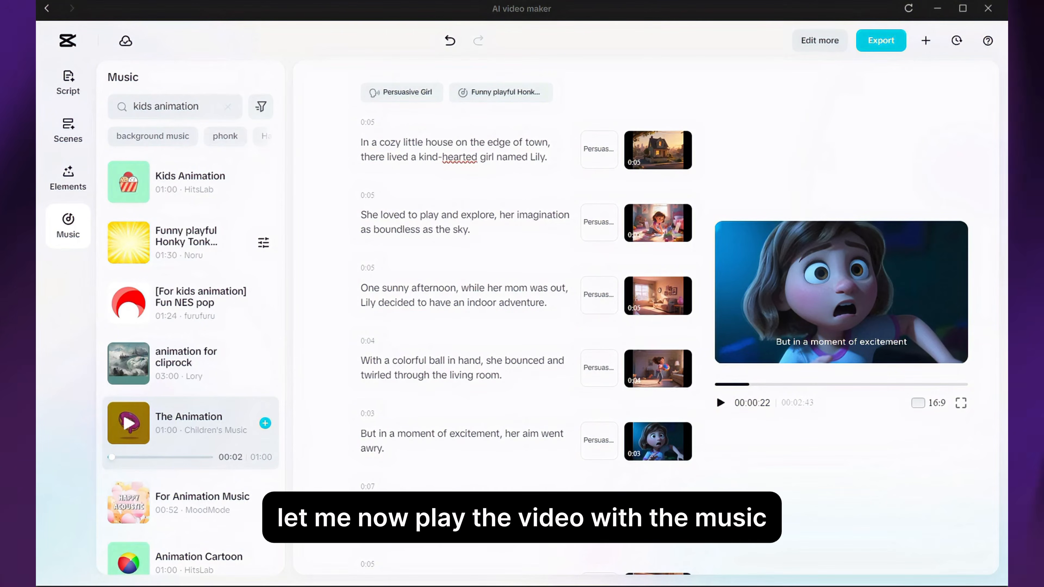
pyautogui.click(720, 402)
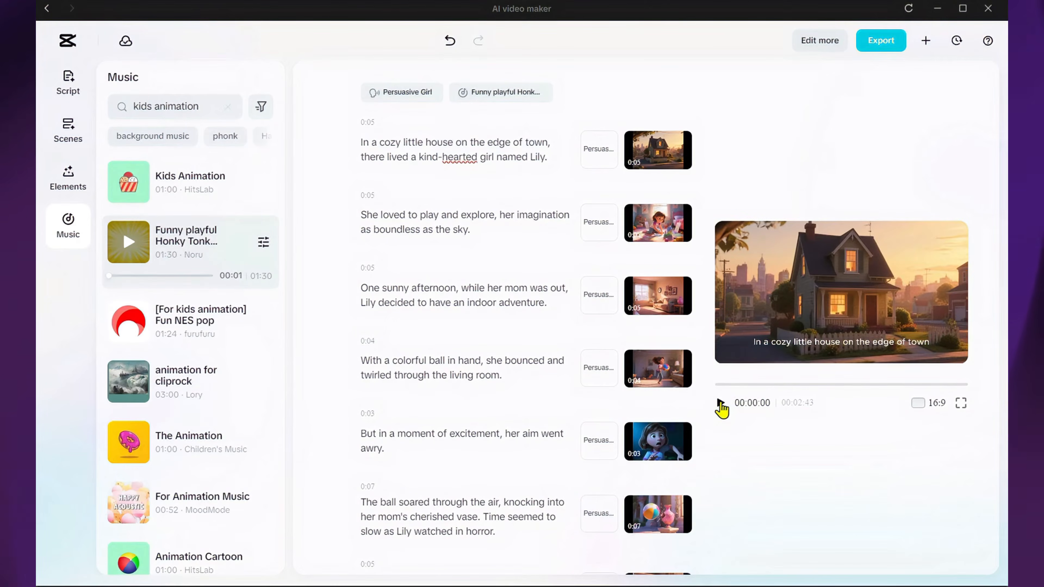
pyautogui.click(720, 403)
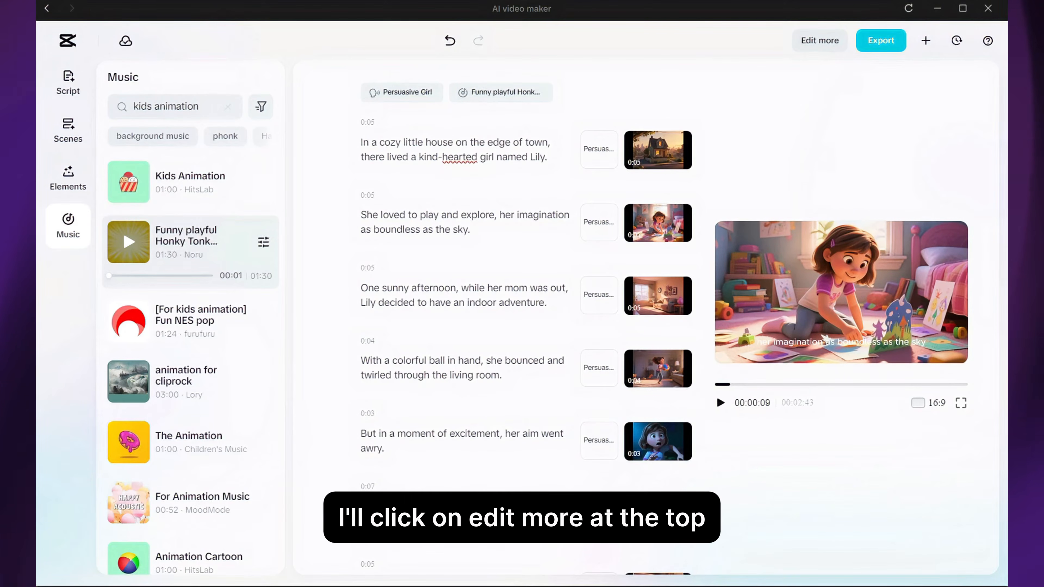
# - Open the video in the full timeline editor and apply the Mix transition between all the scene clips
pyautogui.click(819, 41)
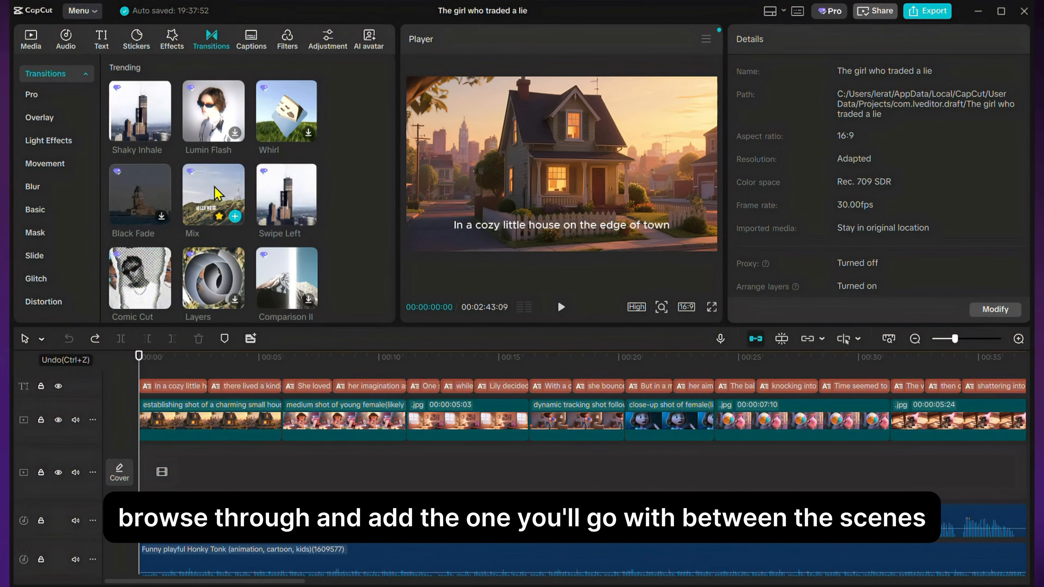
pyautogui.moveTo(217, 193); pyautogui.dragTo(277, 422)
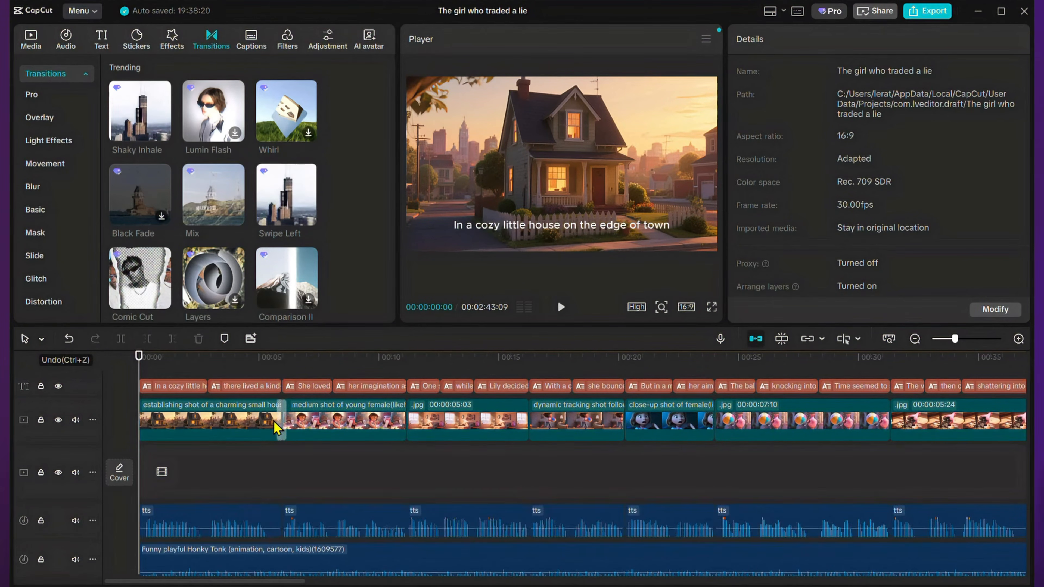
pyautogui.click(994, 311)
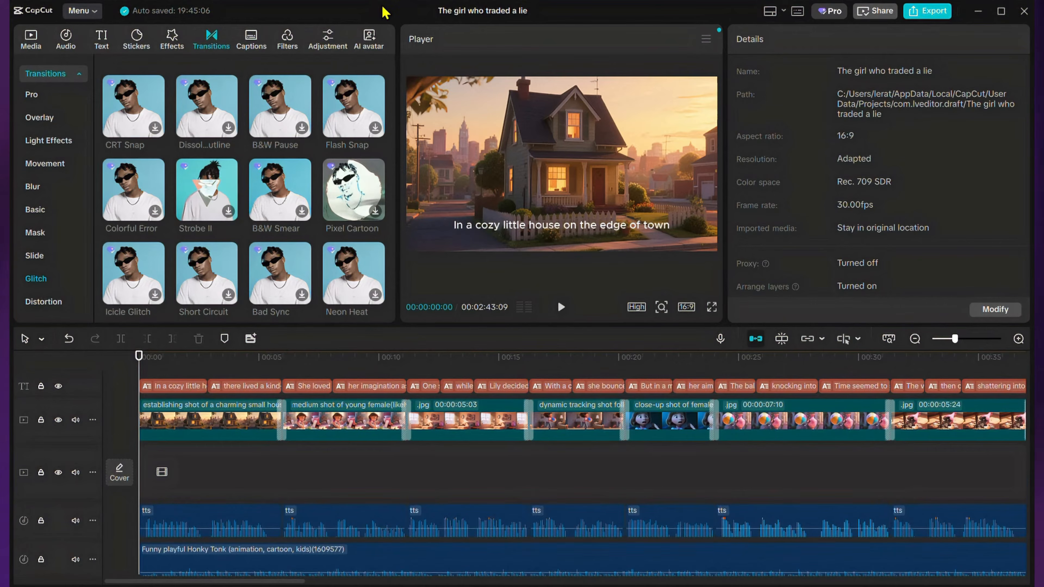
# - Search the audio library for "glass breaking" and download "The sound of breaking glass(798899)"
pyautogui.click(66, 39)
pyautogui.click(165, 72)
pyautogui.write('glass breaking')
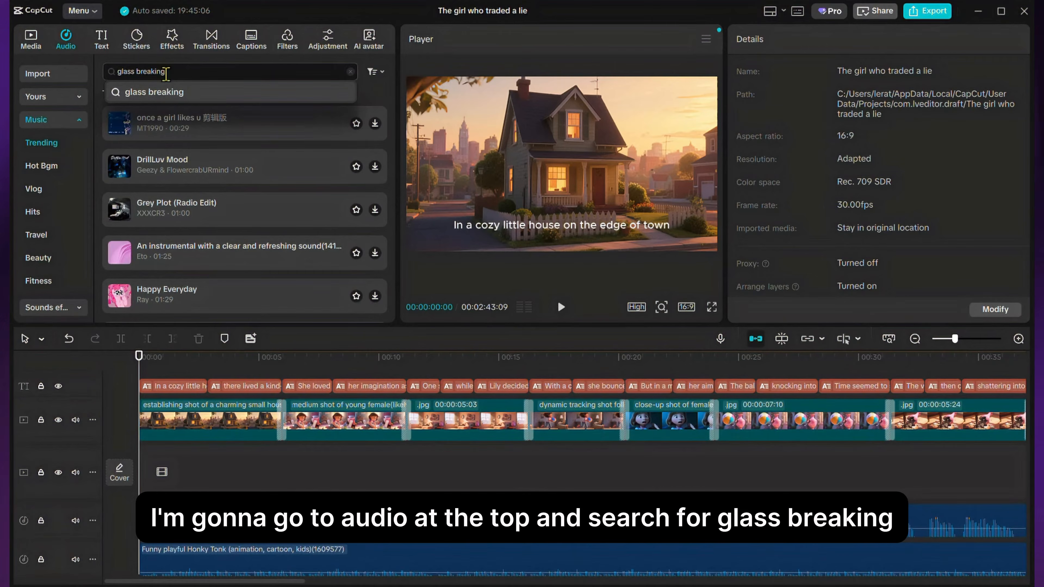
pyautogui.press('Return')
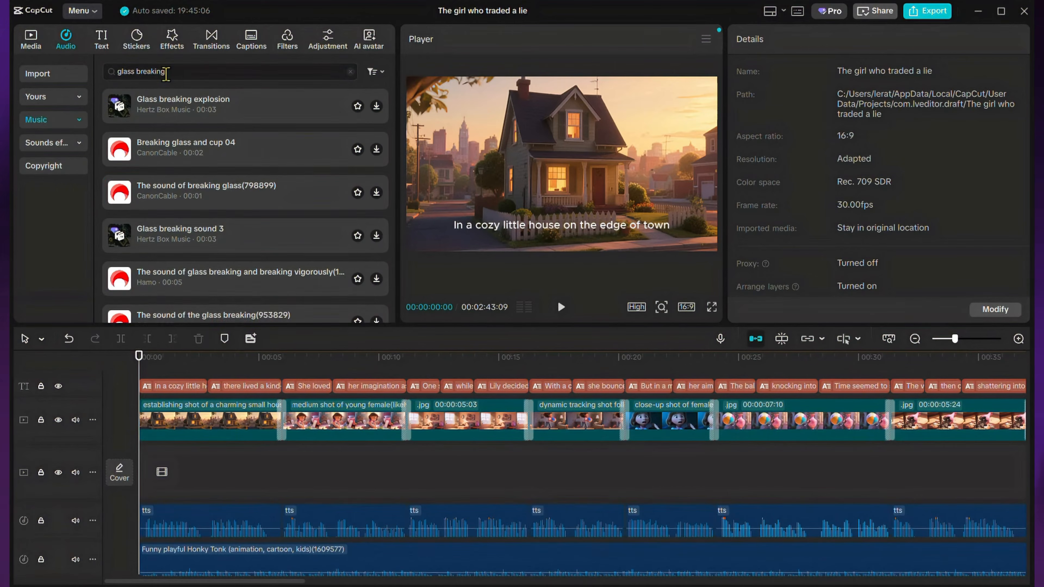
pyautogui.click(375, 192)
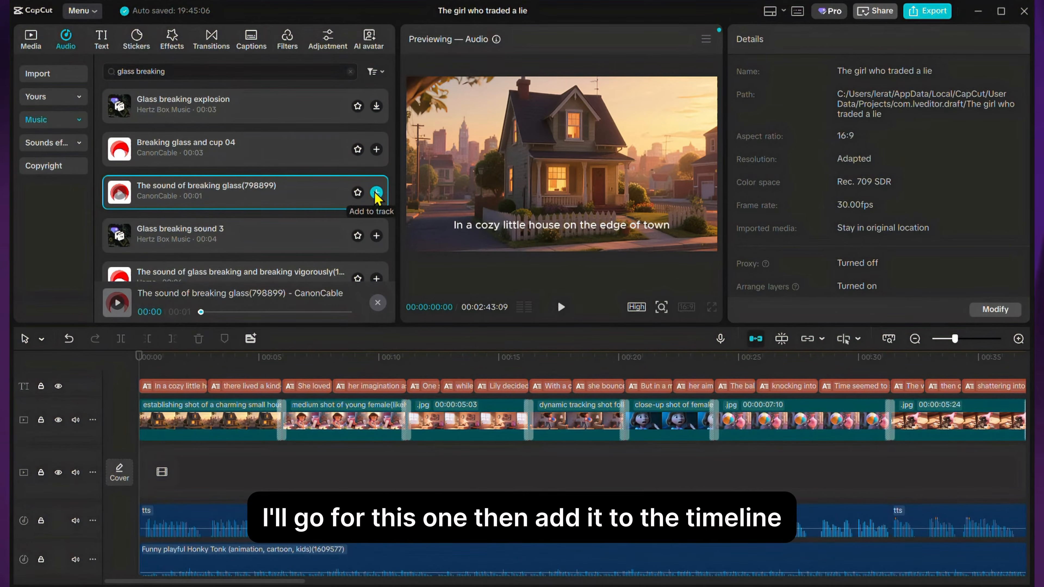
# - Add the breaking glass sound to the timeline, move it to where the vase breaks, and adjust its volume
pyautogui.click(376, 193)
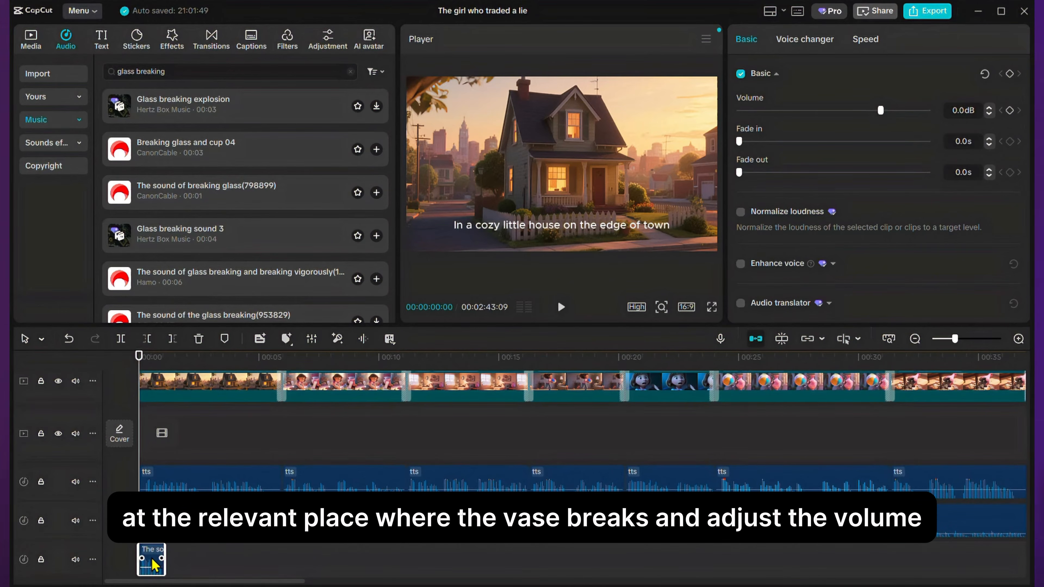
pyautogui.moveTo(154, 566); pyautogui.dragTo(758, 567)
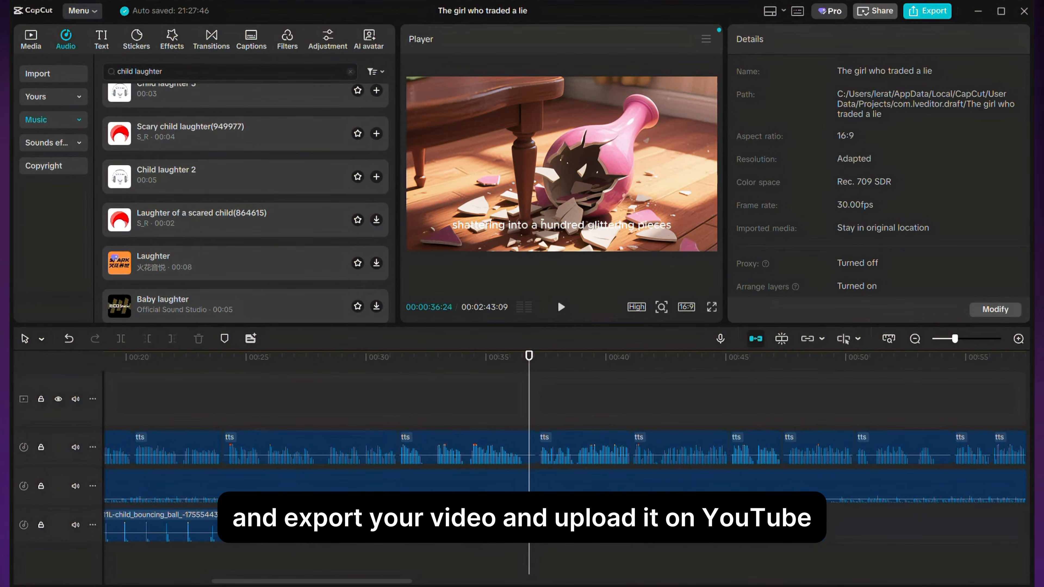
pyautogui.click(534, 526)
pyautogui.moveTo(887, 110); pyautogui.dragTo(887, 111)
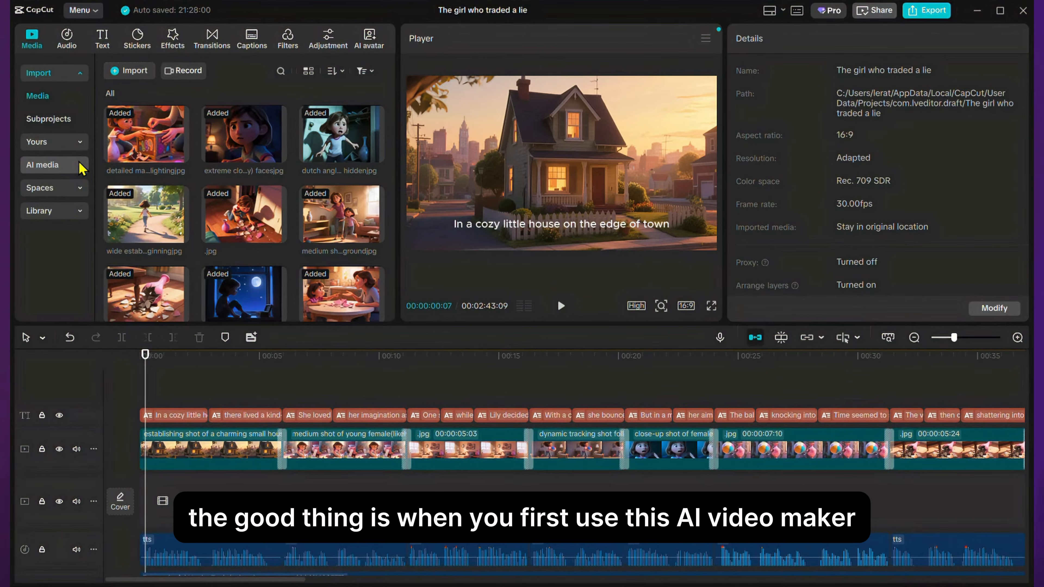
# - Load the image of the girl running with the colorful ball from the timeline into the AI image-to-video generator
pyautogui.click(58, 164)
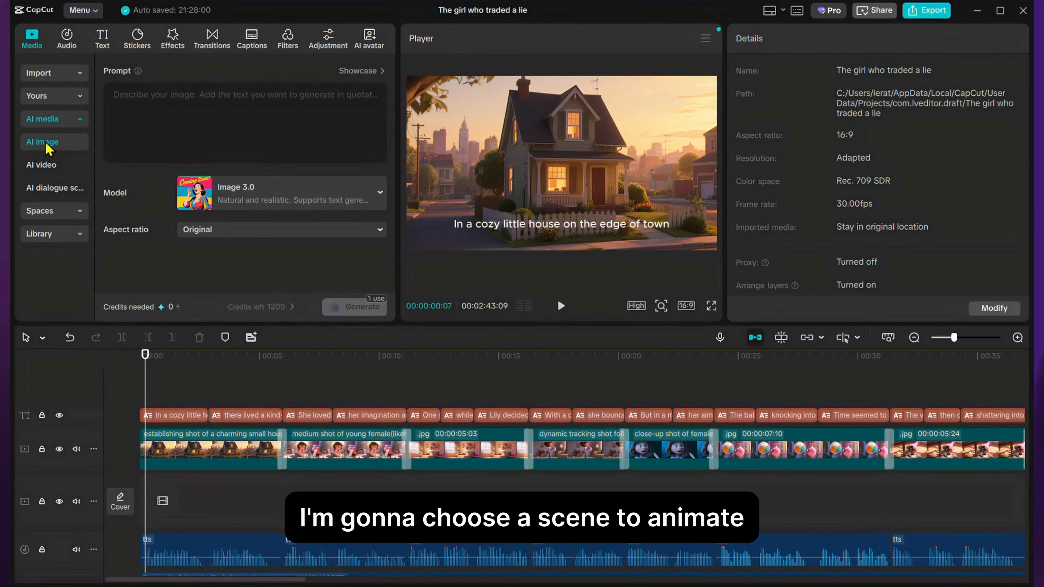
pyautogui.click(48, 166)
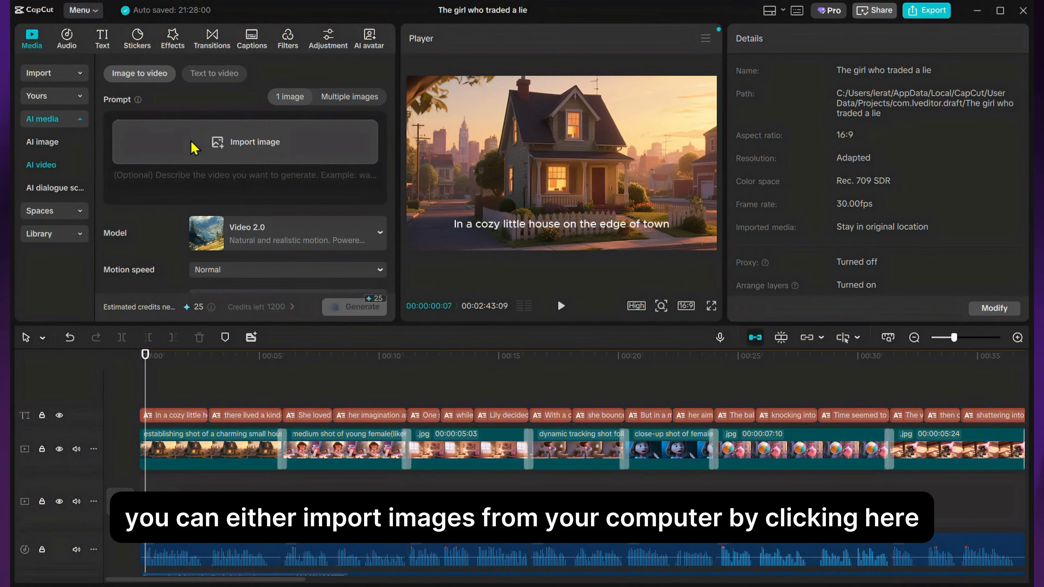
pyautogui.click(554, 357)
pyautogui.click(578, 449)
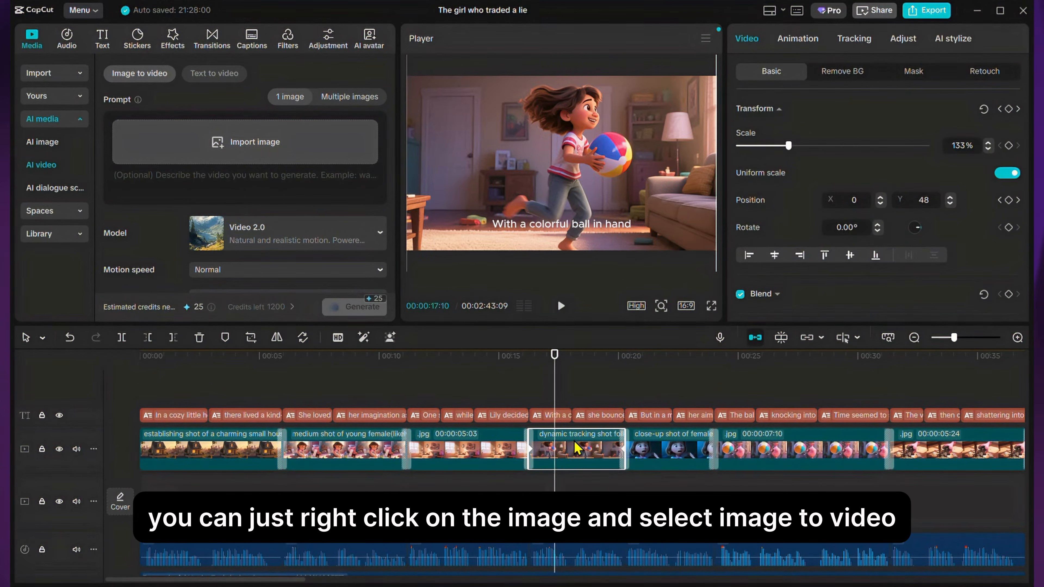
pyautogui.rightClick(578, 448)
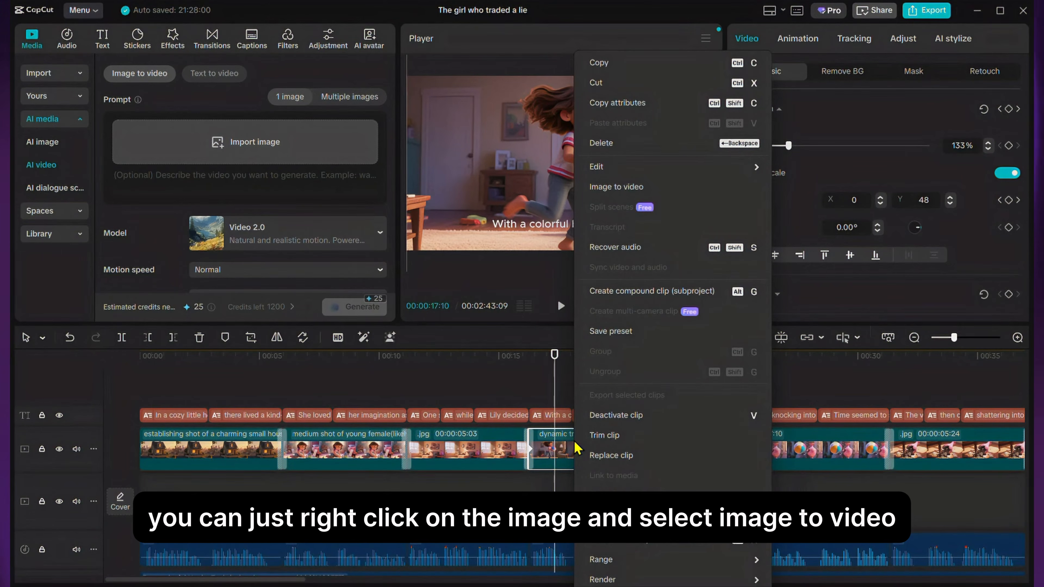
pyautogui.click(617, 189)
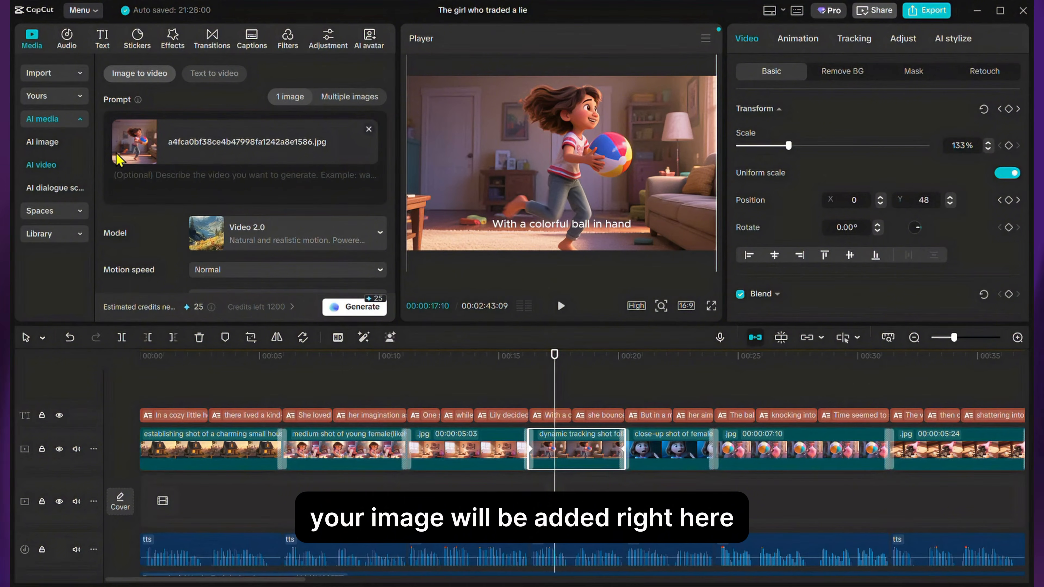
# - Enter "Girl bouncing ball" as the prompt for the image-to-video animation
pyautogui.click(158, 183)
pyautogui.write('Gi')
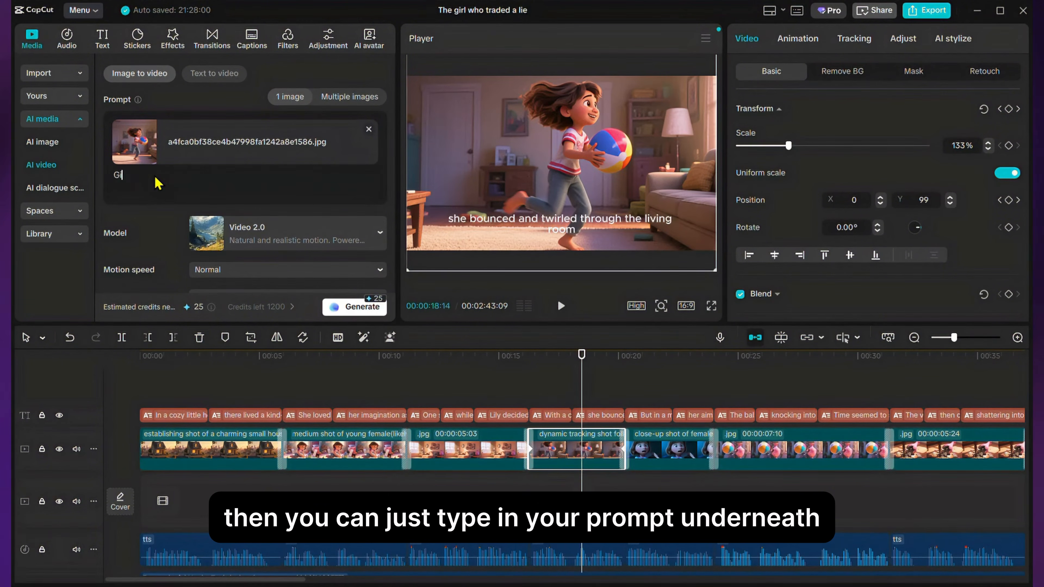
pyautogui.write('rl bouncing ball')
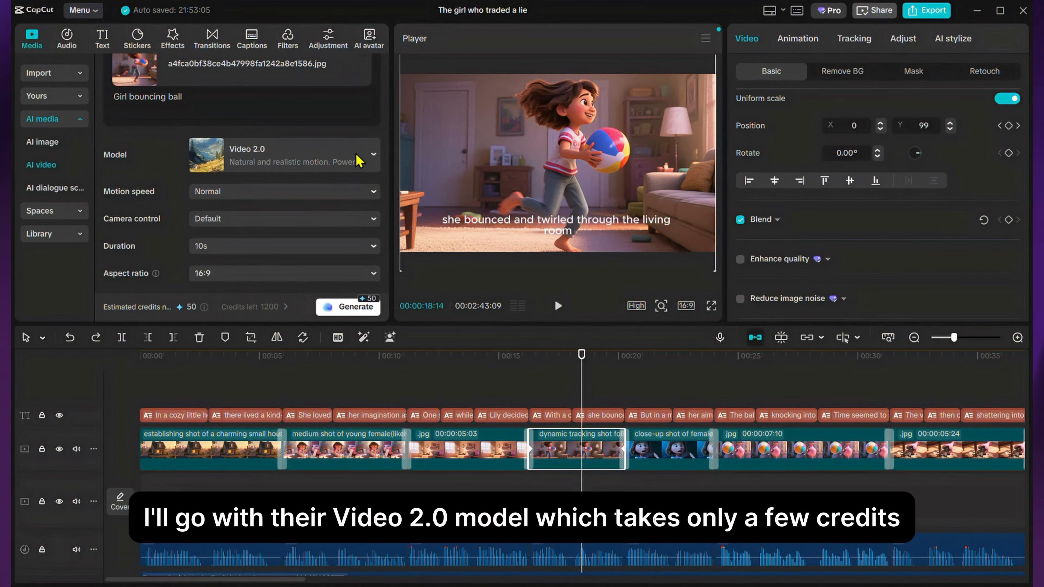
# - Set the image-to-video generation to the Video 2.0 model, 5s duration and 16:9 aspect ratio, and preview the animated ball scene
pyautogui.click(373, 157)
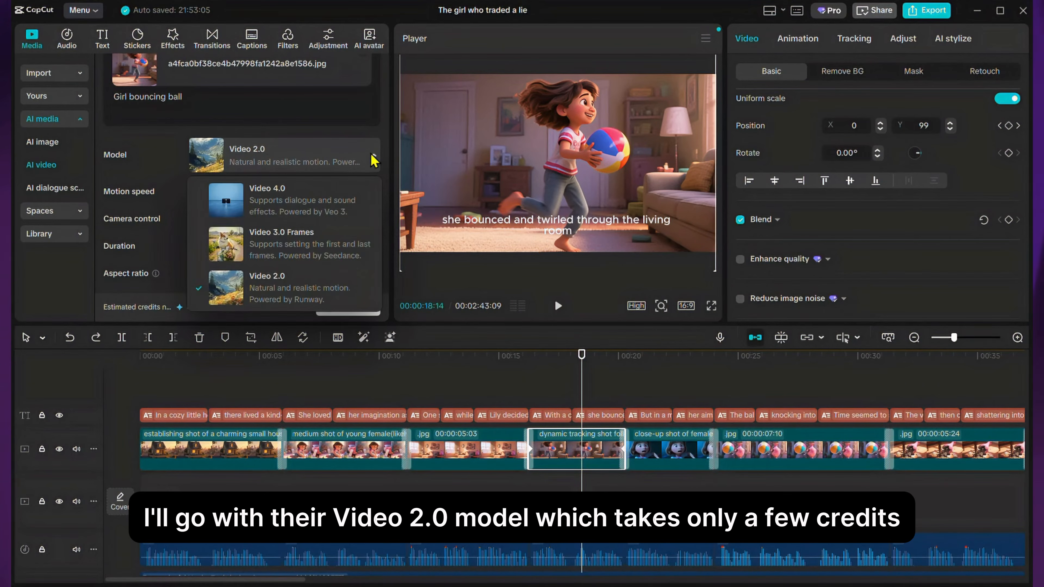
pyautogui.click(278, 165)
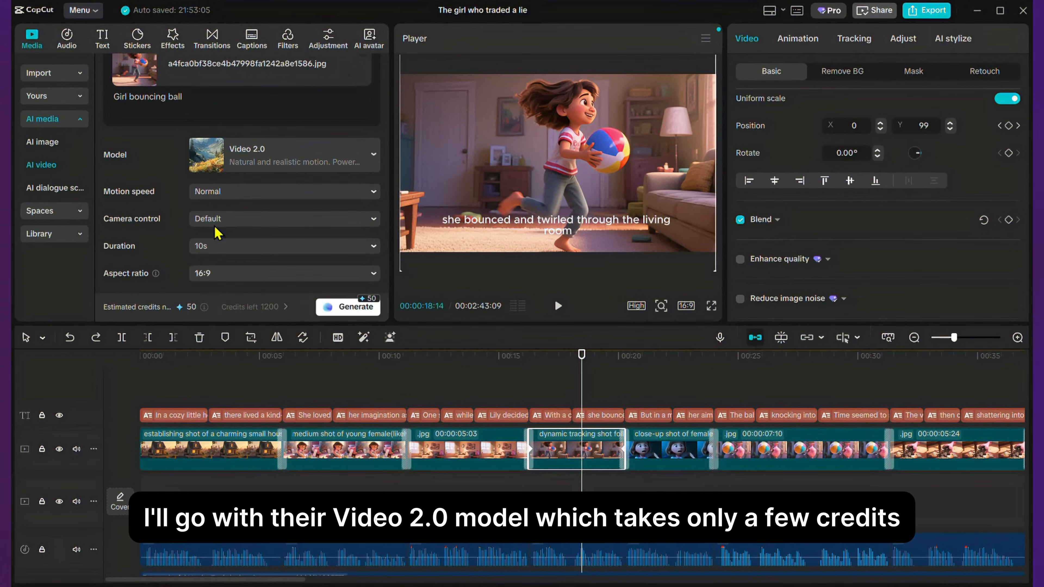
pyautogui.click(373, 248)
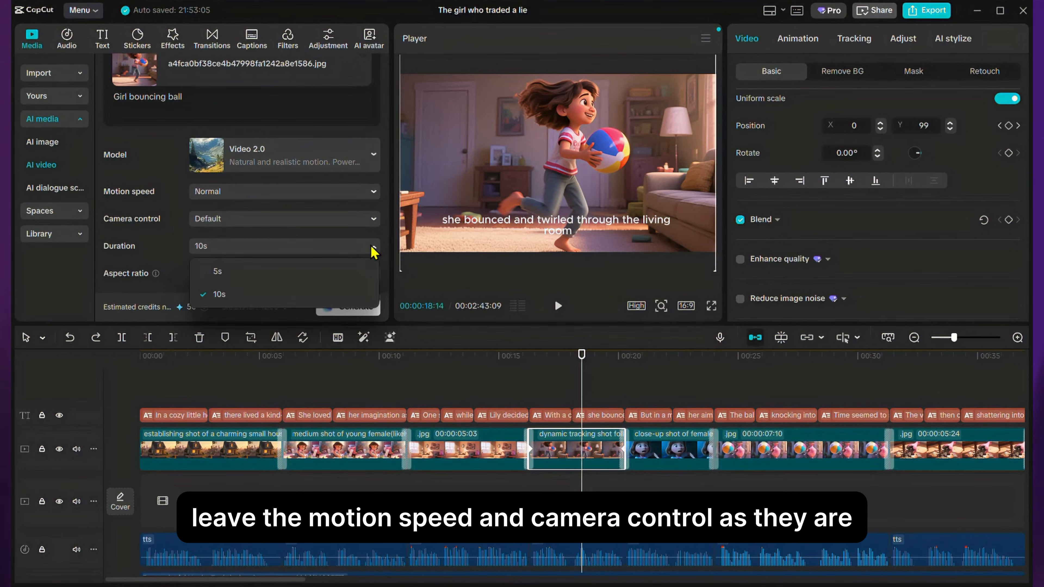
pyautogui.click(240, 271)
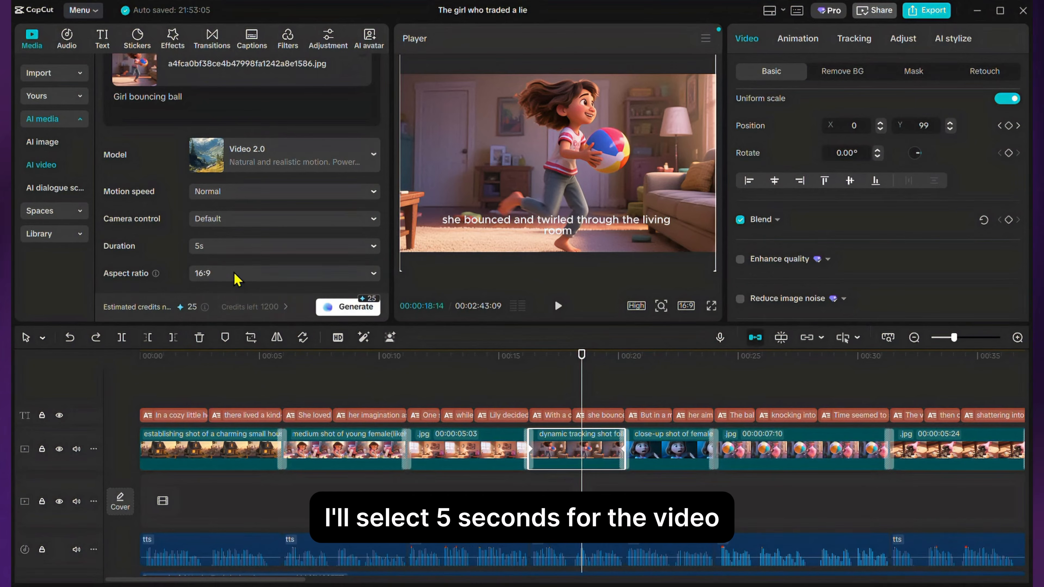
pyautogui.click(357, 280)
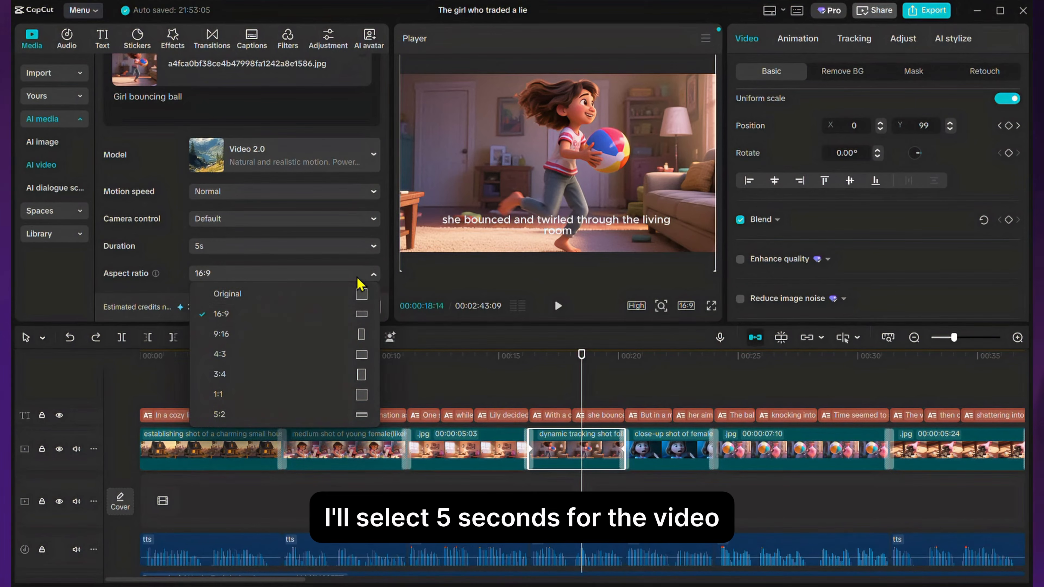
pyautogui.click(356, 318)
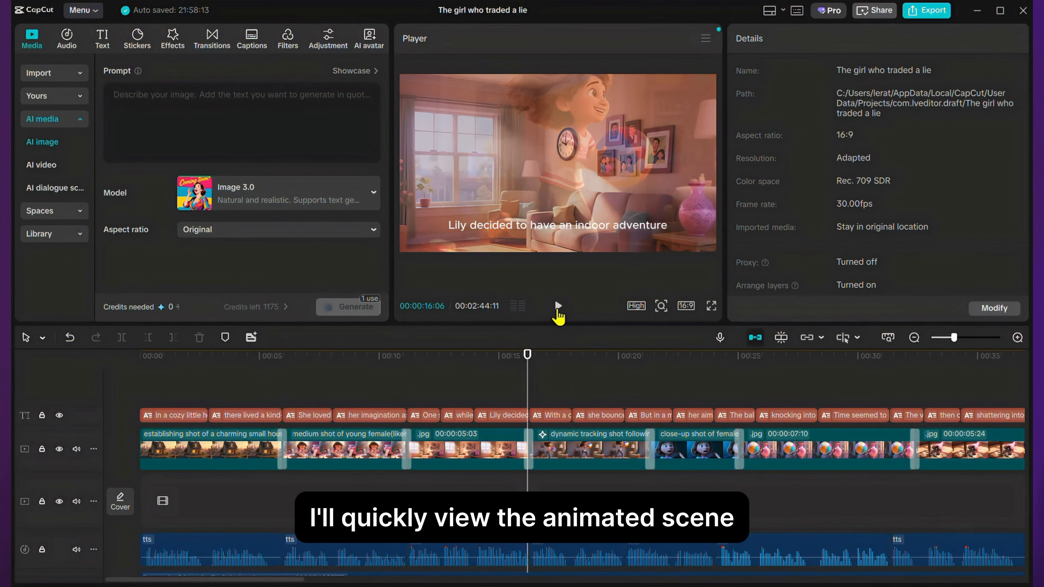
pyautogui.click(558, 306)
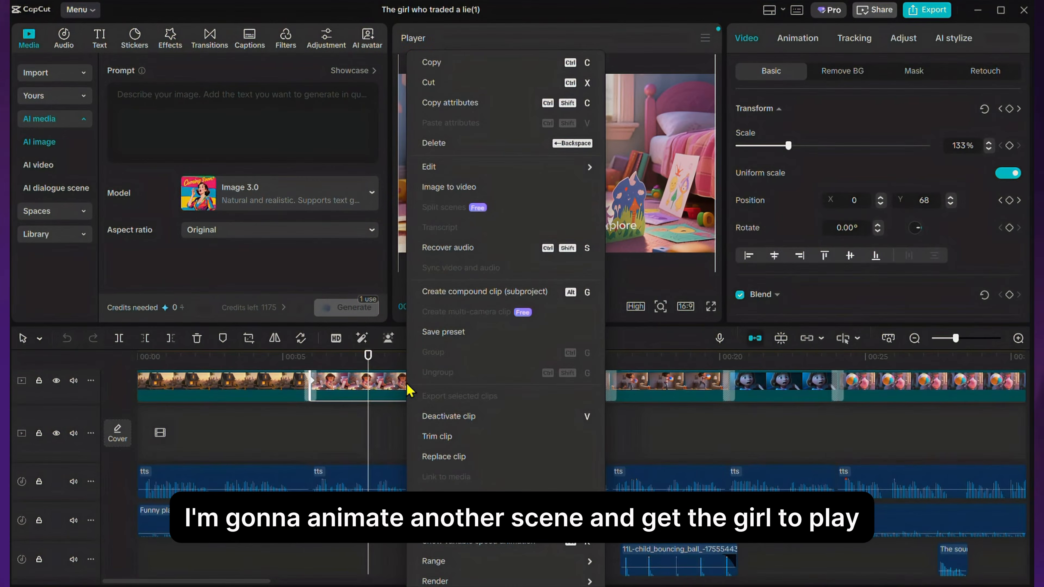
# - Load the timeline image of the girl playing on the floor into the image-to-video generator with the prompt "girl playing with her toys"
pyautogui.click(442, 186)
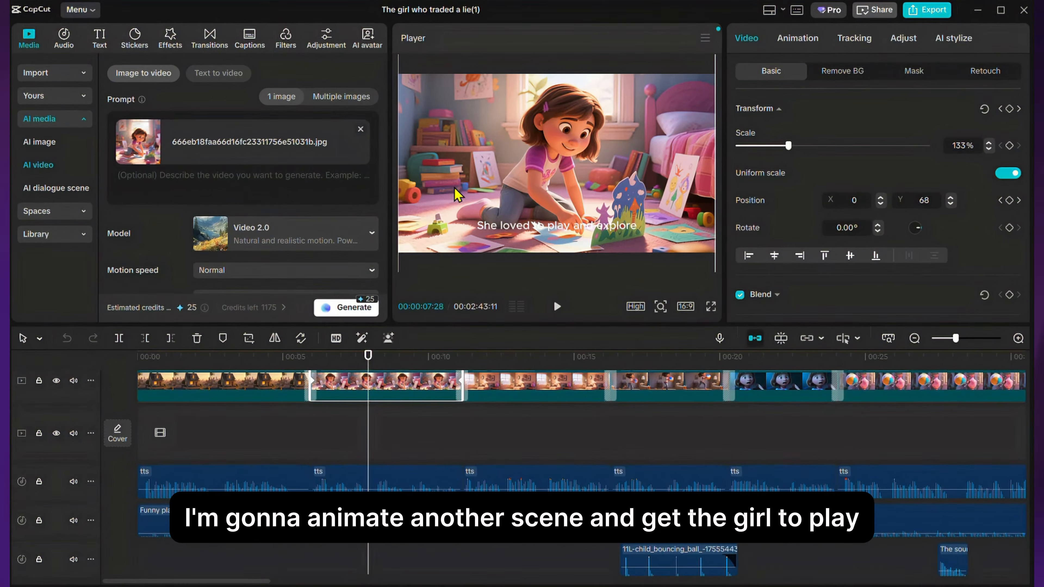
pyautogui.click(284, 180)
pyautogui.write('girl playing with')
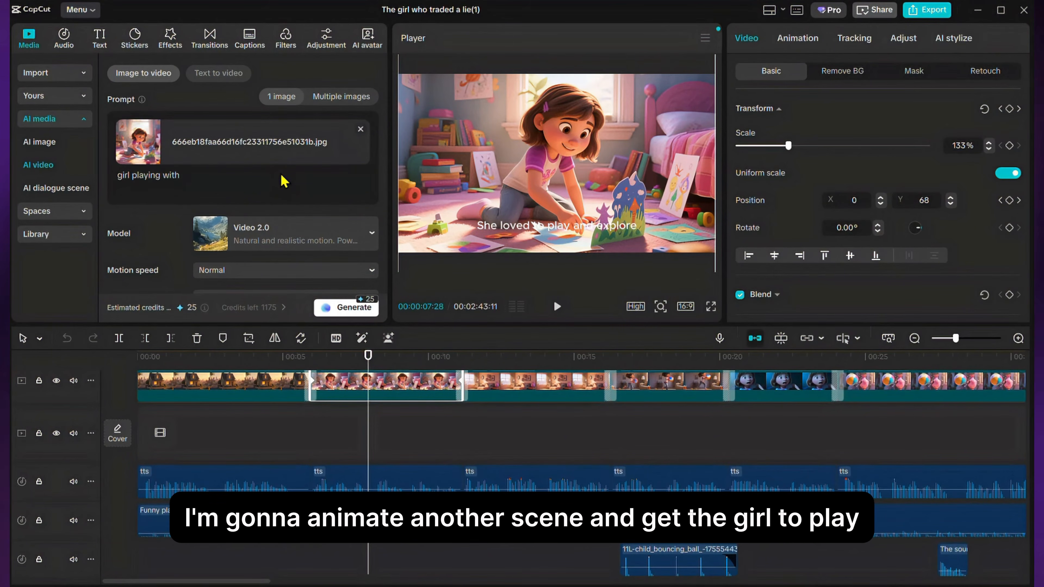
pyautogui.write(' her toys')
# - Generate the toy-playing animation with a 16:9 aspect ratio and preview the resulting scene
pyautogui.scroll(-1, 385, 214)
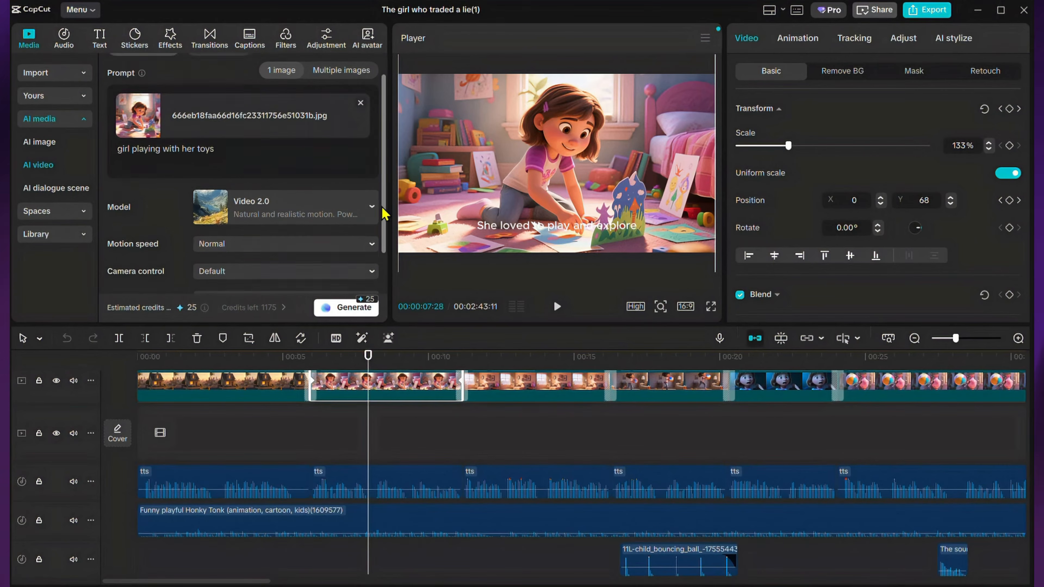
pyautogui.scroll(-1, 384, 214)
pyautogui.click(368, 274)
pyautogui.click(361, 315)
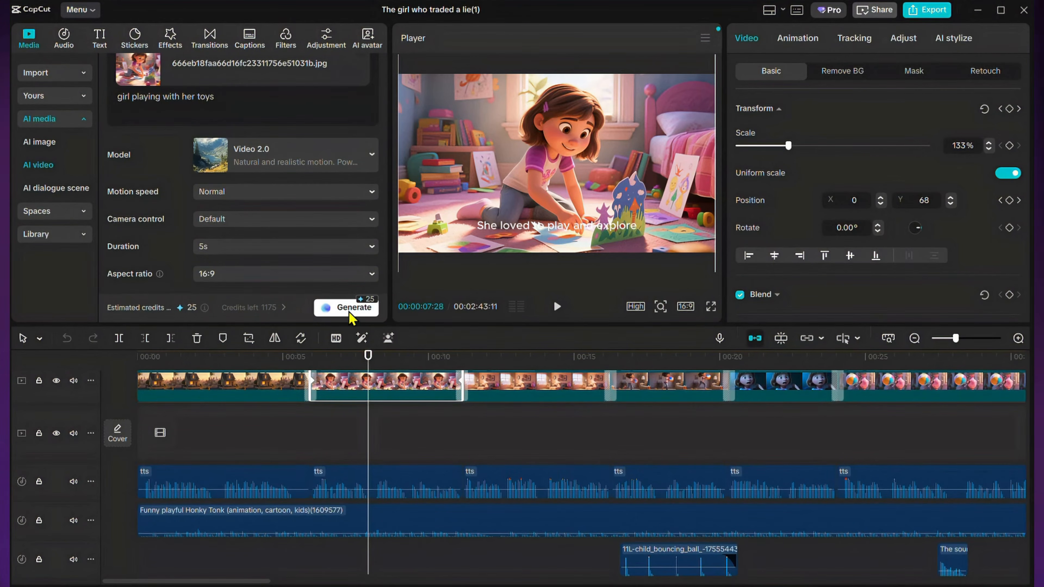
pyautogui.click(346, 307)
pyautogui.click(557, 306)
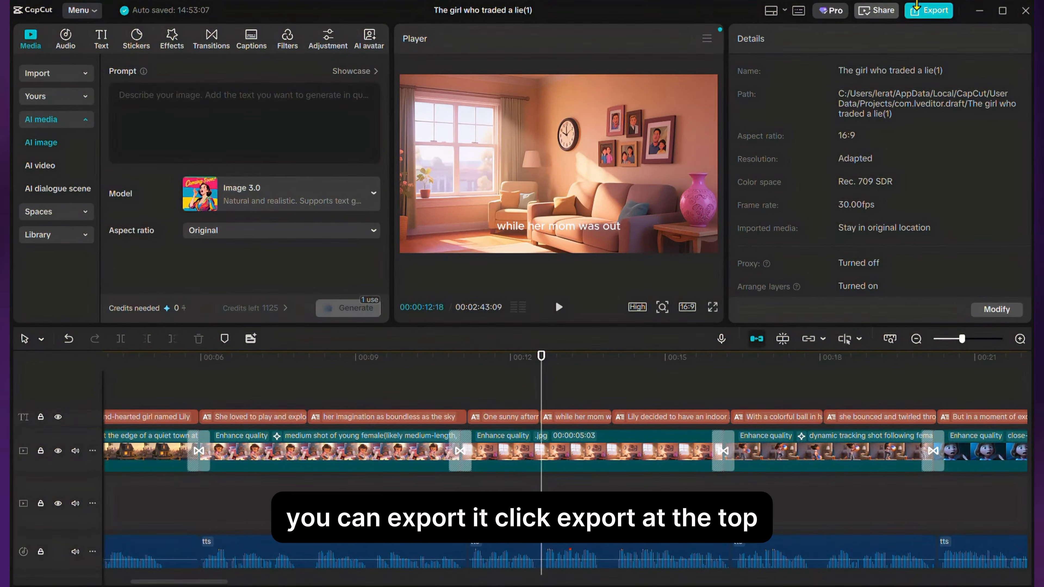
# - Open the project's export settings, enable video output, and toggle the separate audio output
pyautogui.click(930, 12)
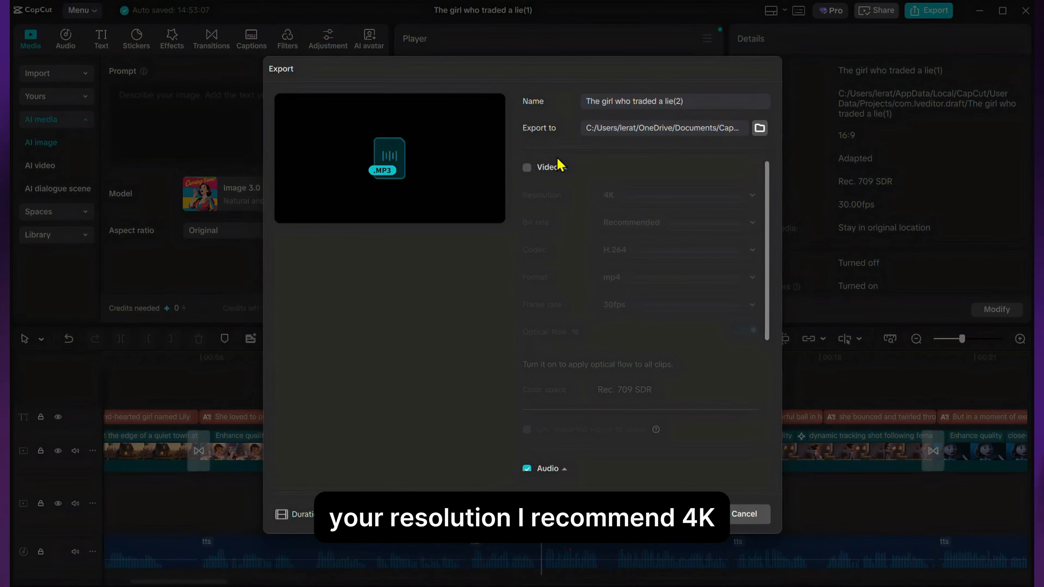
pyautogui.click(527, 167)
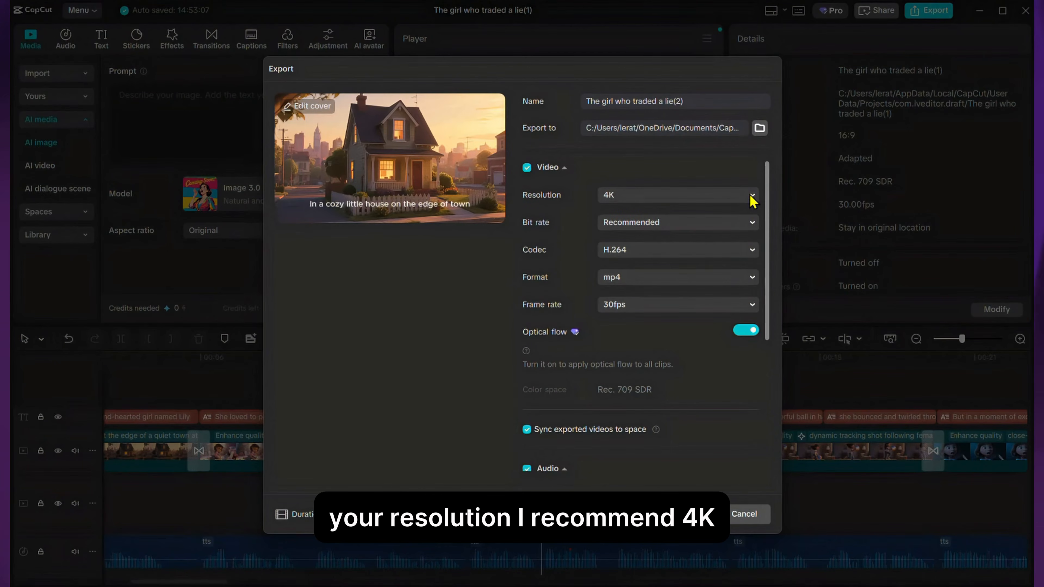
pyautogui.moveTo(767, 259); pyautogui.dragTo(751, 362)
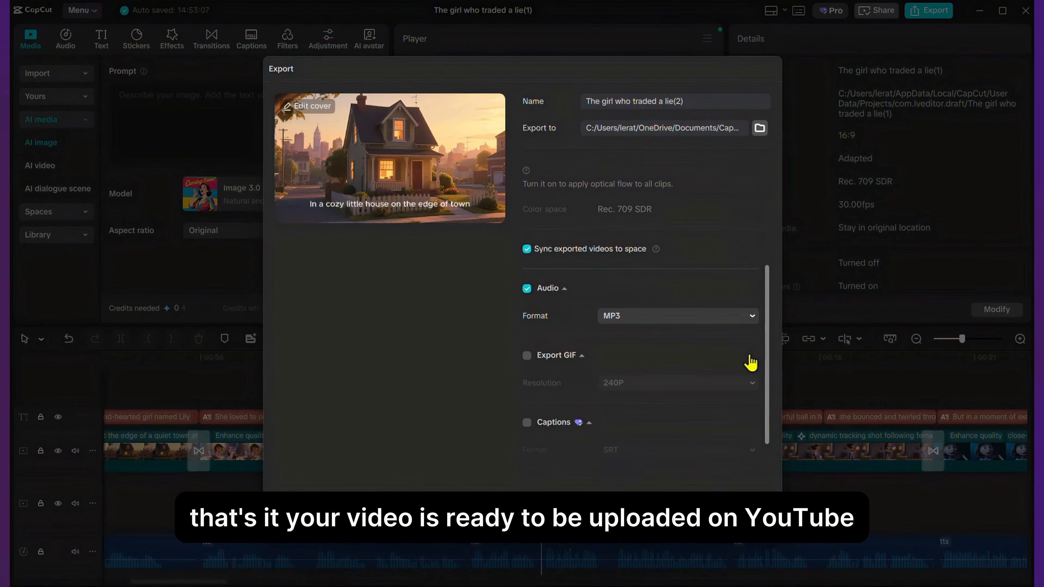
pyautogui.click(529, 291)
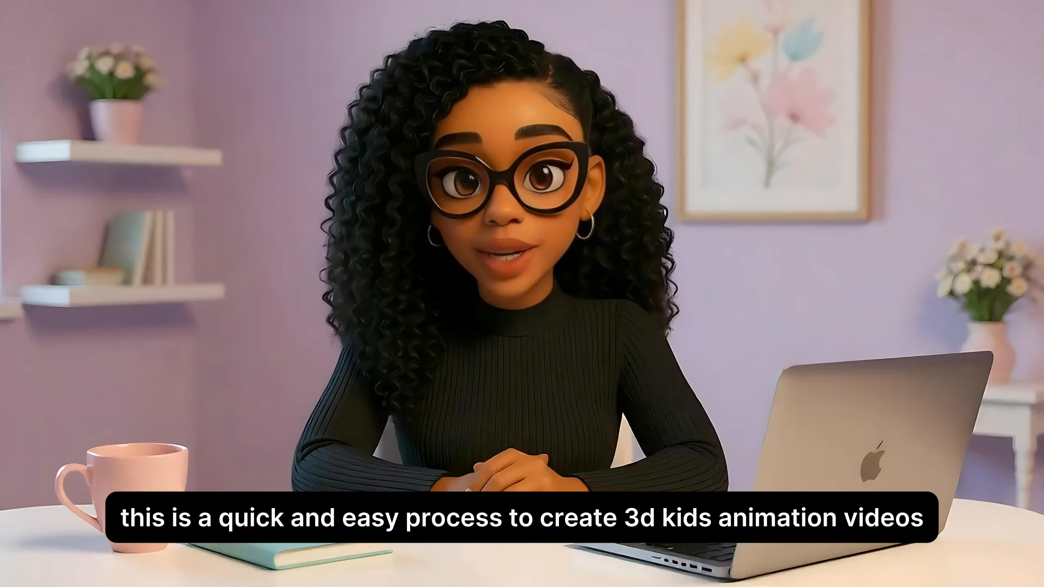